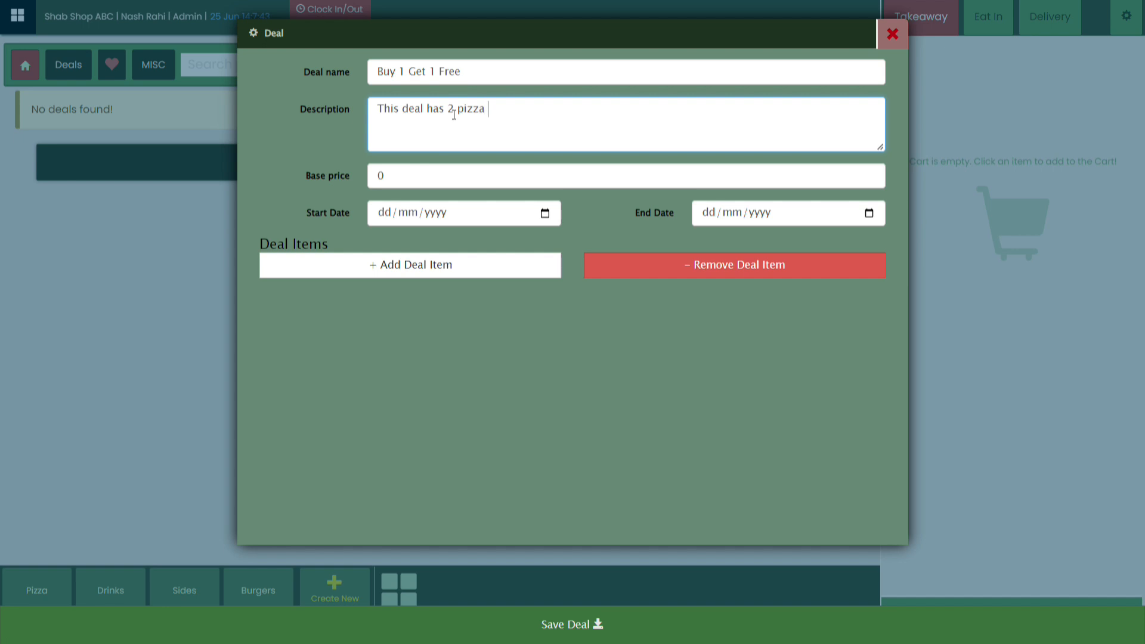
# Step: Complete the deal description with "and 2 drinks, you can choose any pizza of your choice." and add a deal item
pyautogui.write('t')
pyautogui.write('2 drink')
pyautogui.write('s, you can ch')
pyautogui.write('oose any p')
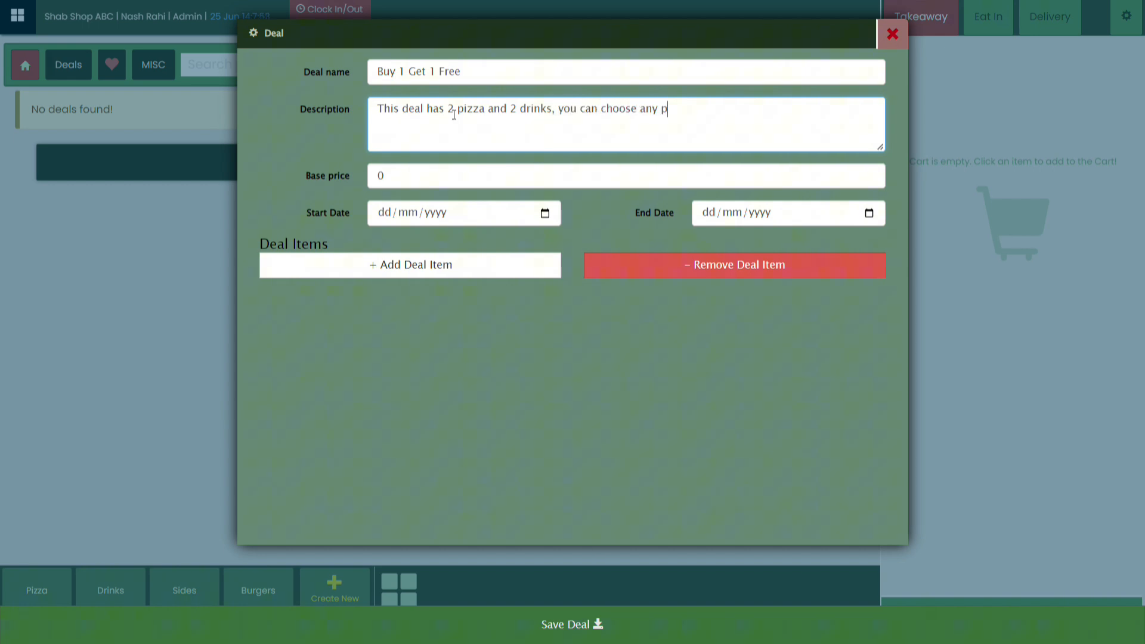
pyautogui.write('izza of your choice.')
pyautogui.click(389, 279)
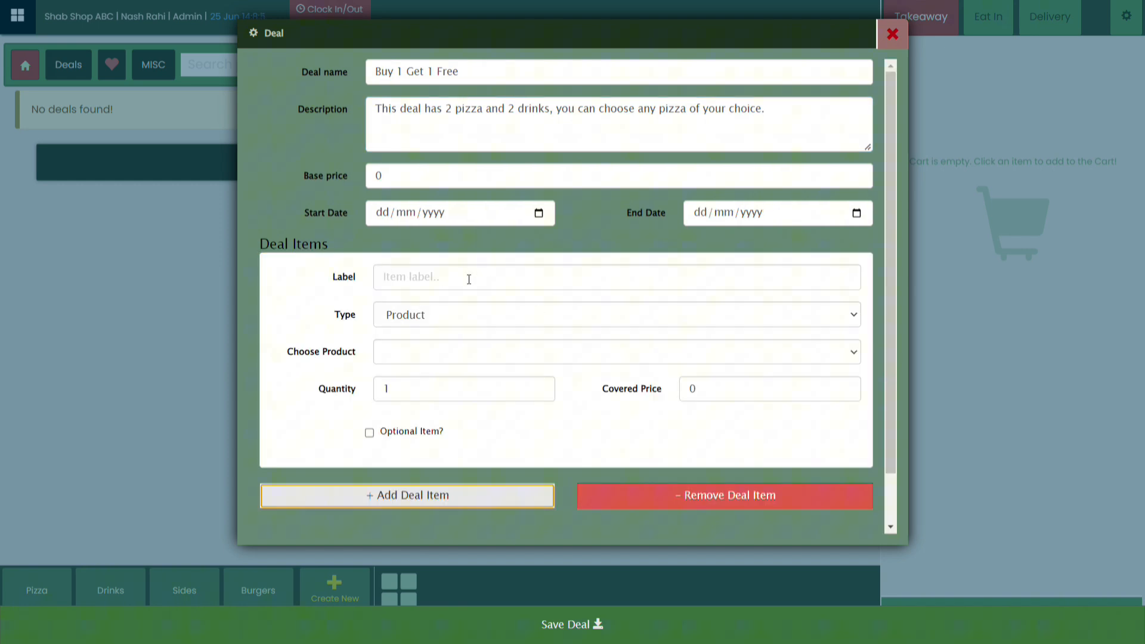
# Step: Try the deal item as type Category with the Pizza category, and clear that category selection
pyautogui.click(452, 315)
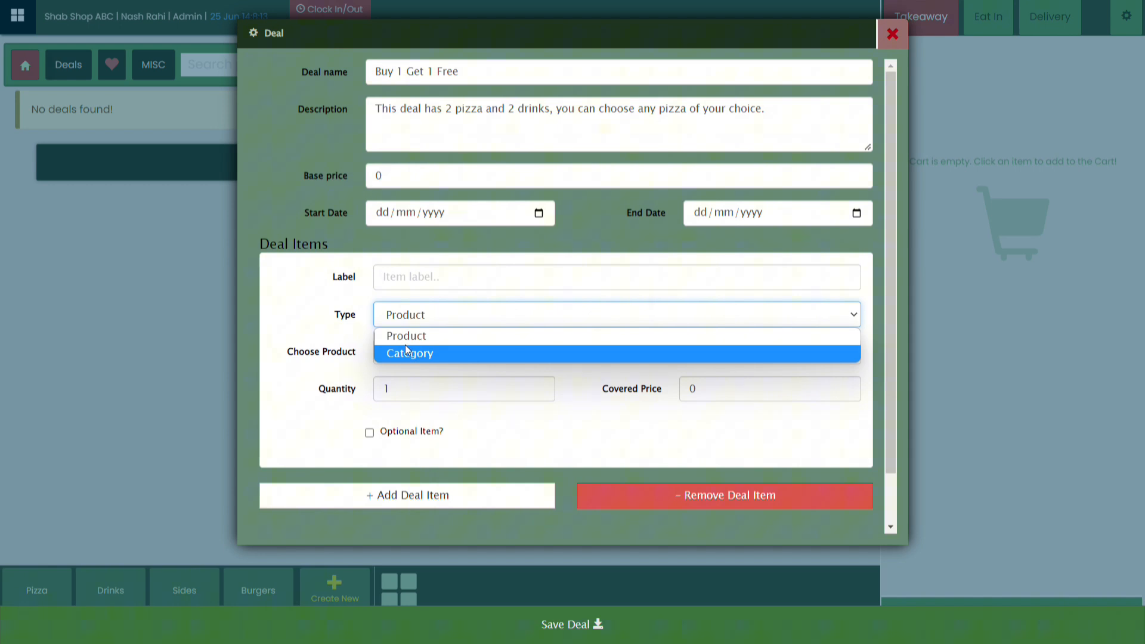
pyautogui.click(420, 354)
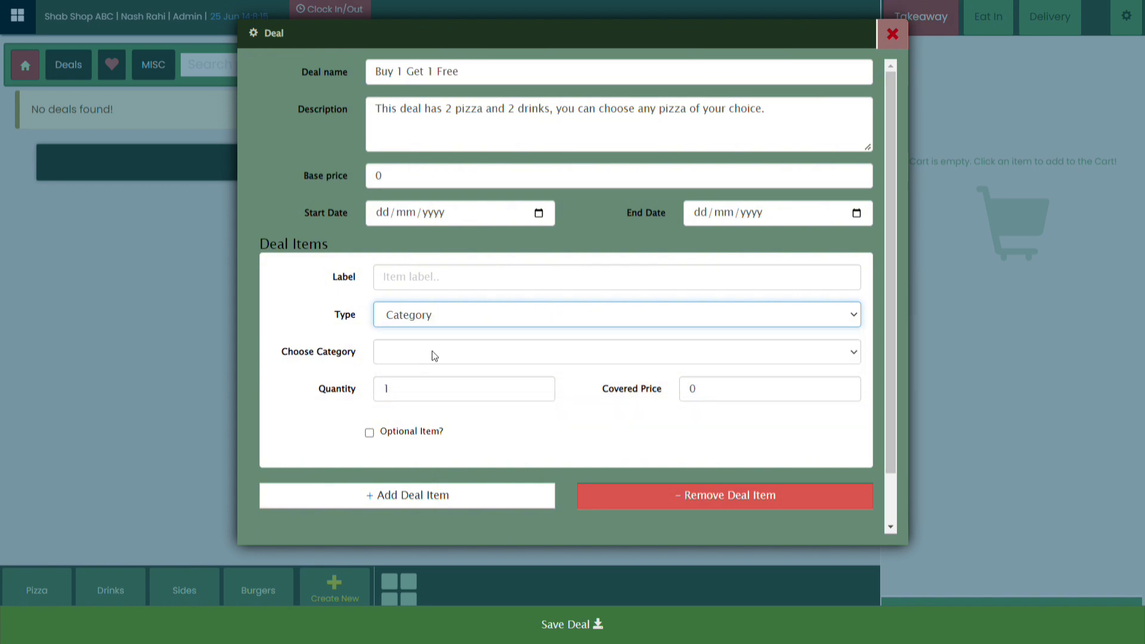
pyautogui.click(453, 351)
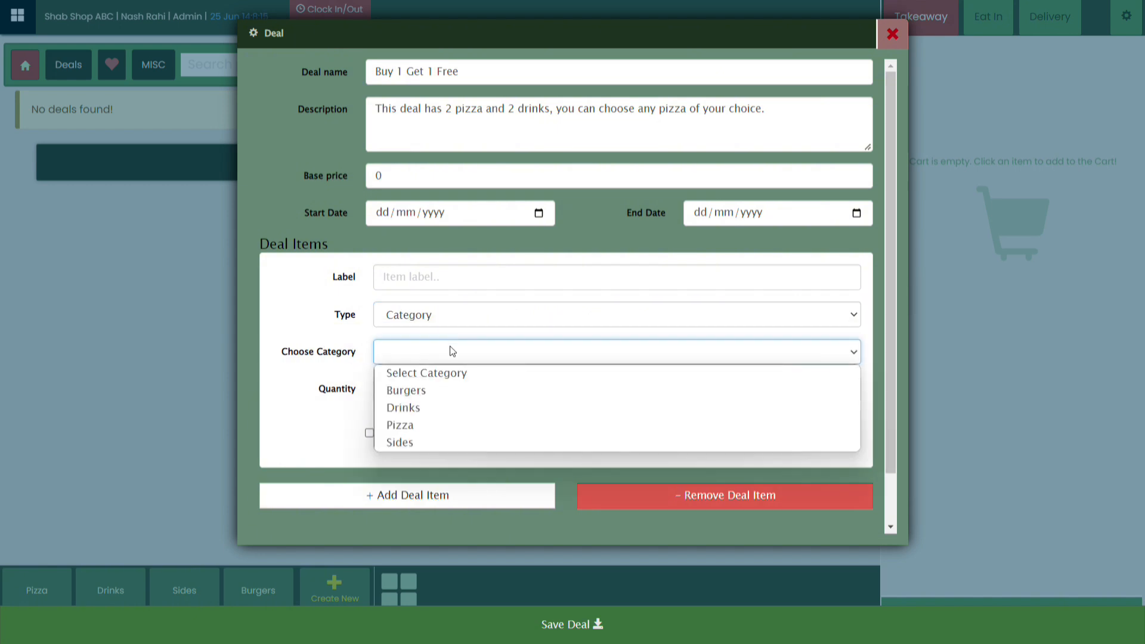
pyautogui.click(439, 429)
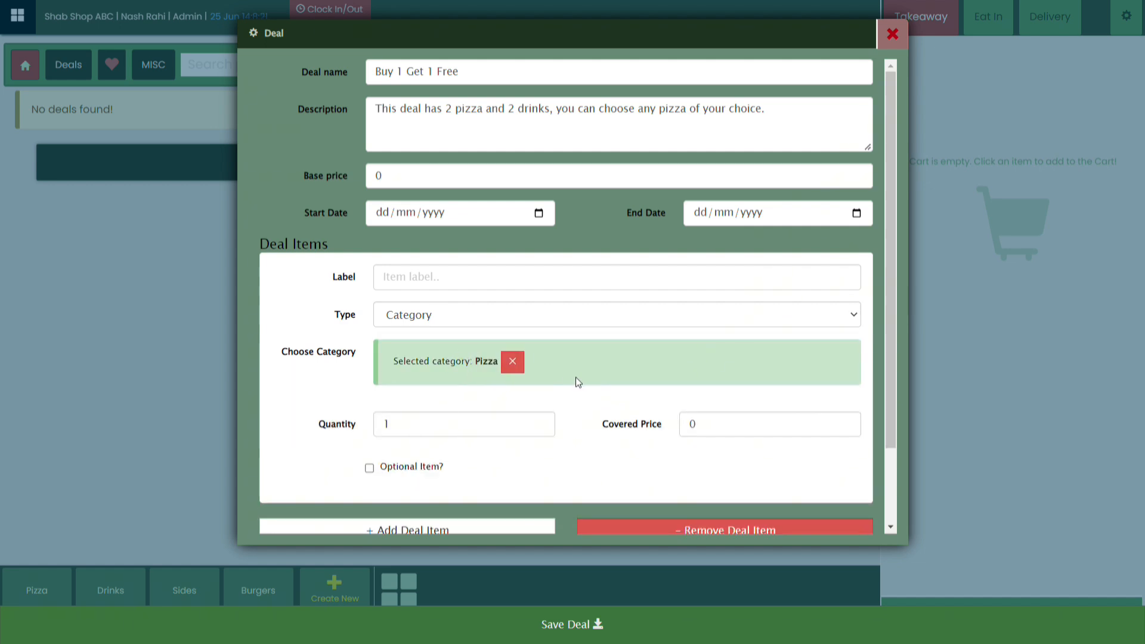
pyautogui.click(512, 361)
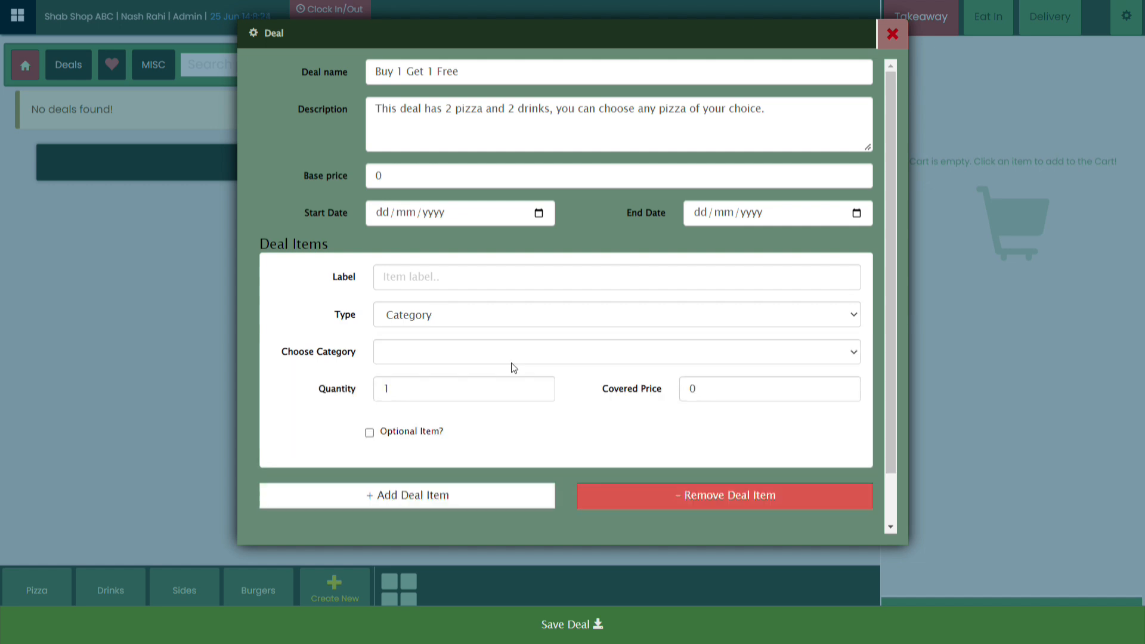
# Step: Try the deal item as type Product with Veg Pizza, and clear that product selection
pyautogui.click(426, 317)
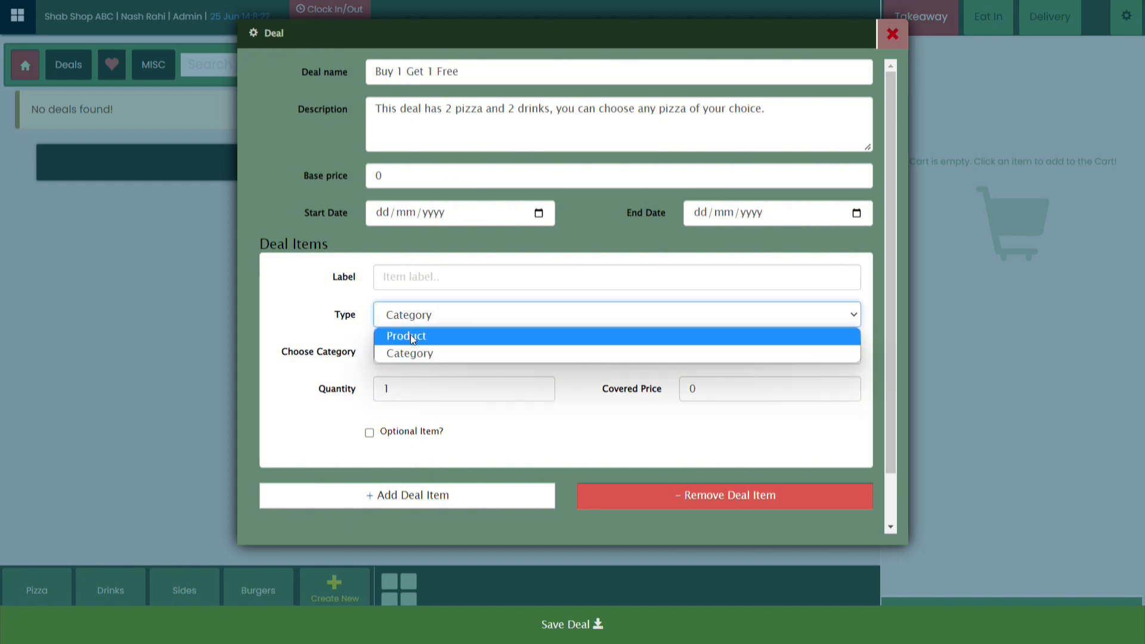
pyautogui.click(413, 338)
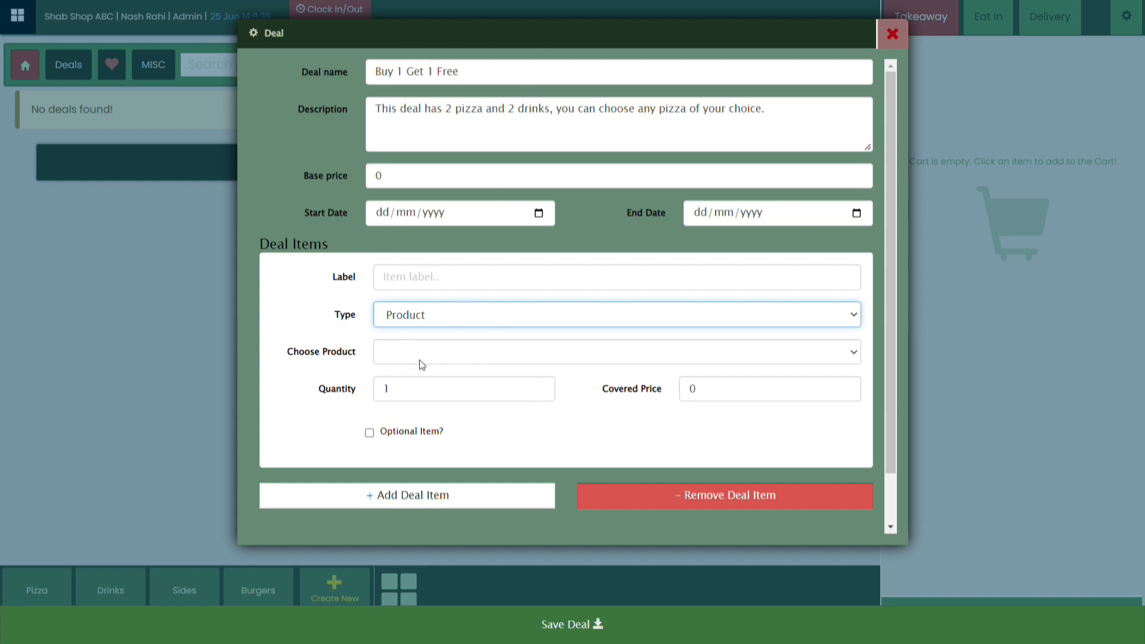
pyautogui.click(427, 345)
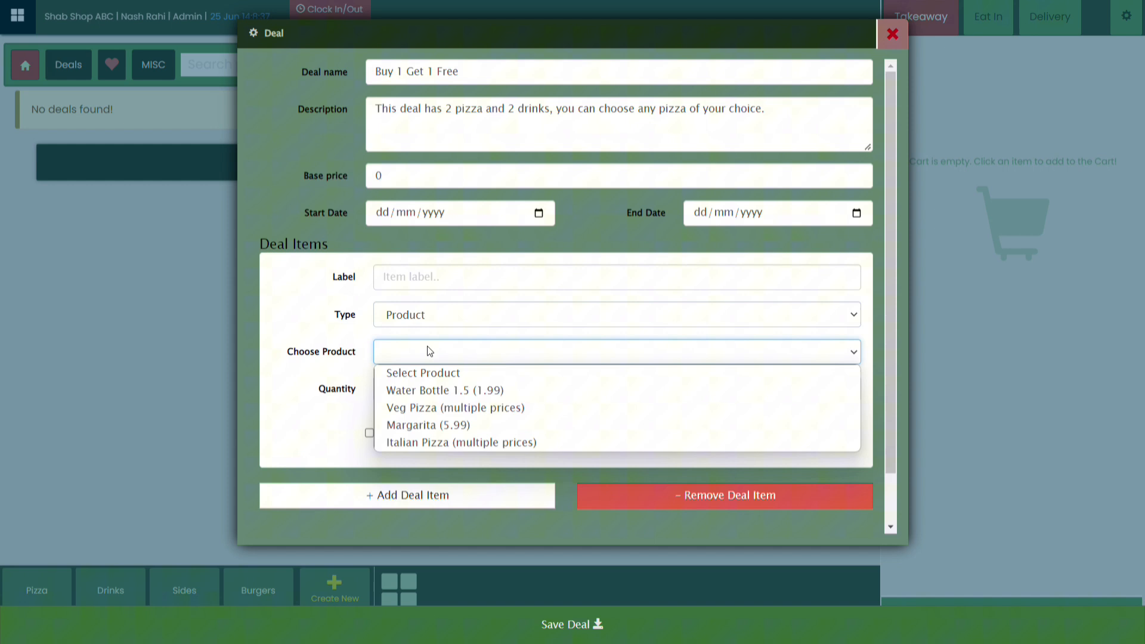
pyautogui.click(444, 409)
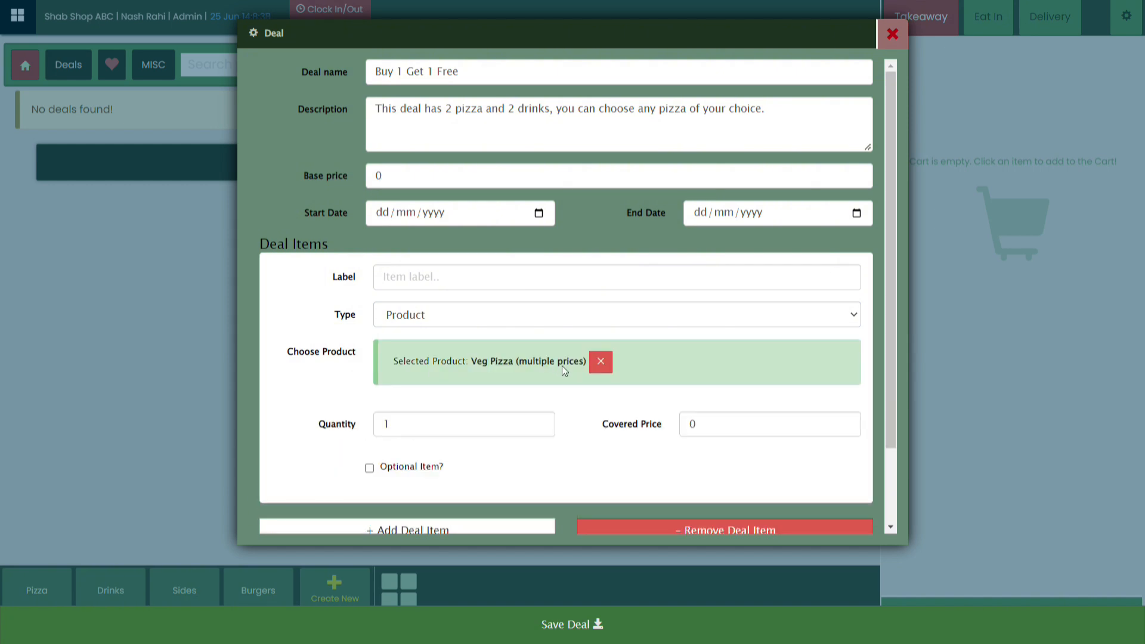
pyautogui.click(599, 360)
# Step: Make the deal item a Category item for Pizza with a quantity of 2
pyautogui.click(466, 314)
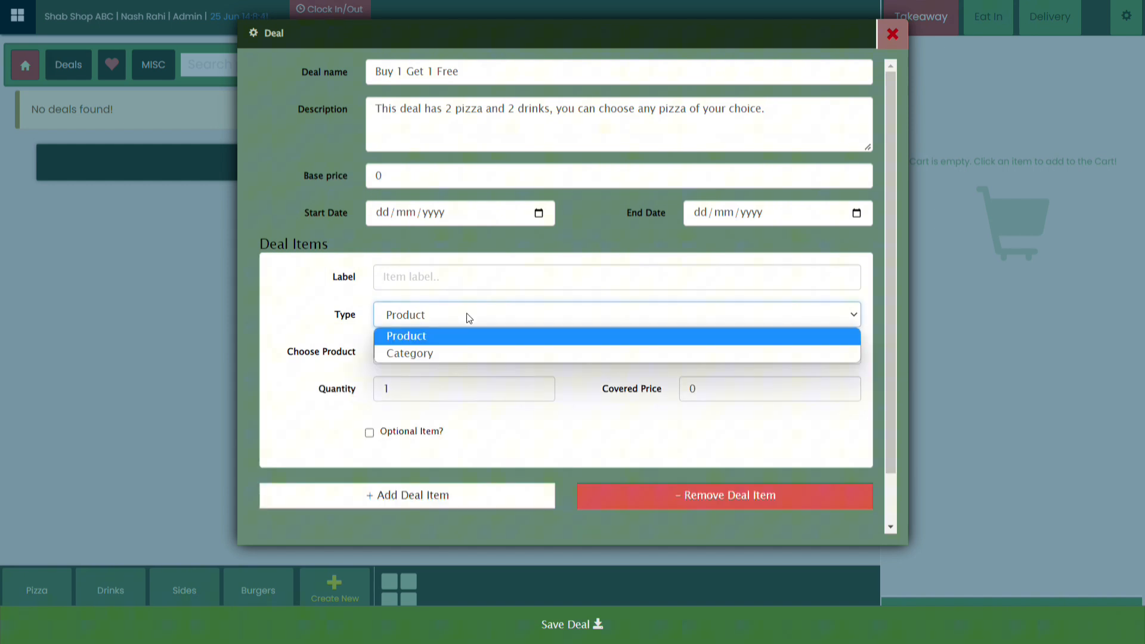
pyautogui.click(397, 351)
pyautogui.click(435, 351)
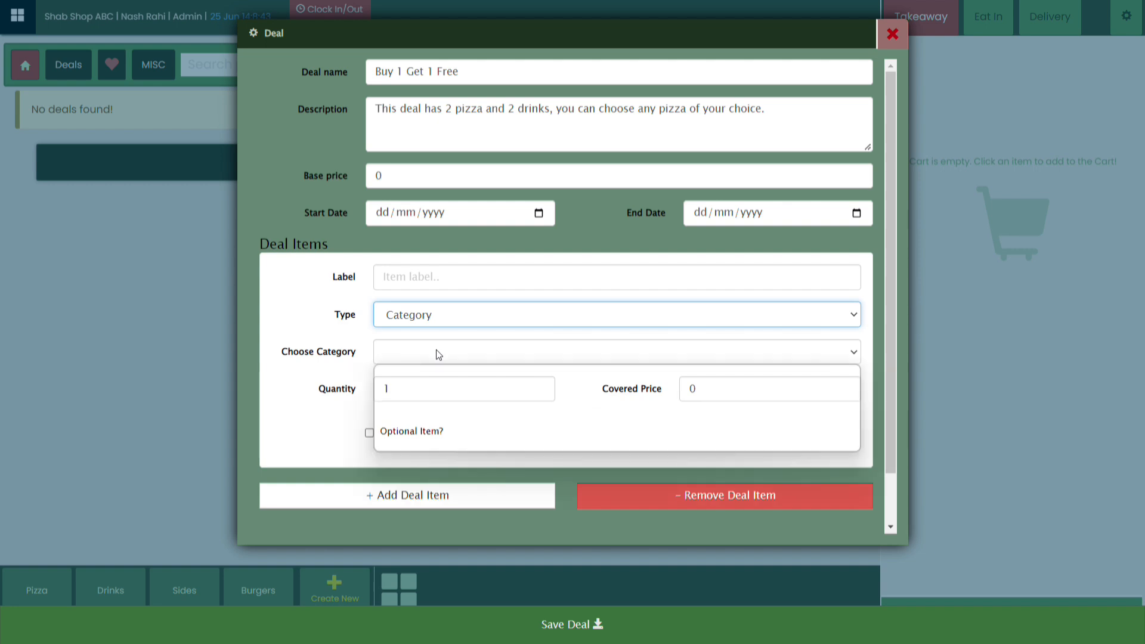
pyautogui.click(420, 424)
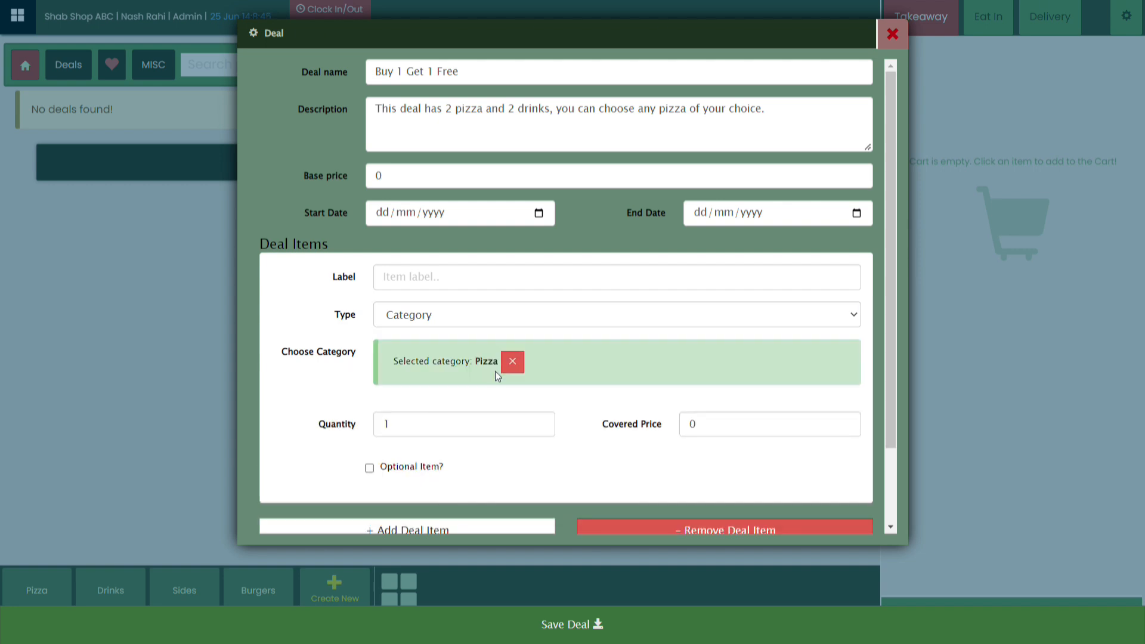
pyautogui.doubleClick(399, 424)
pyautogui.write('2')
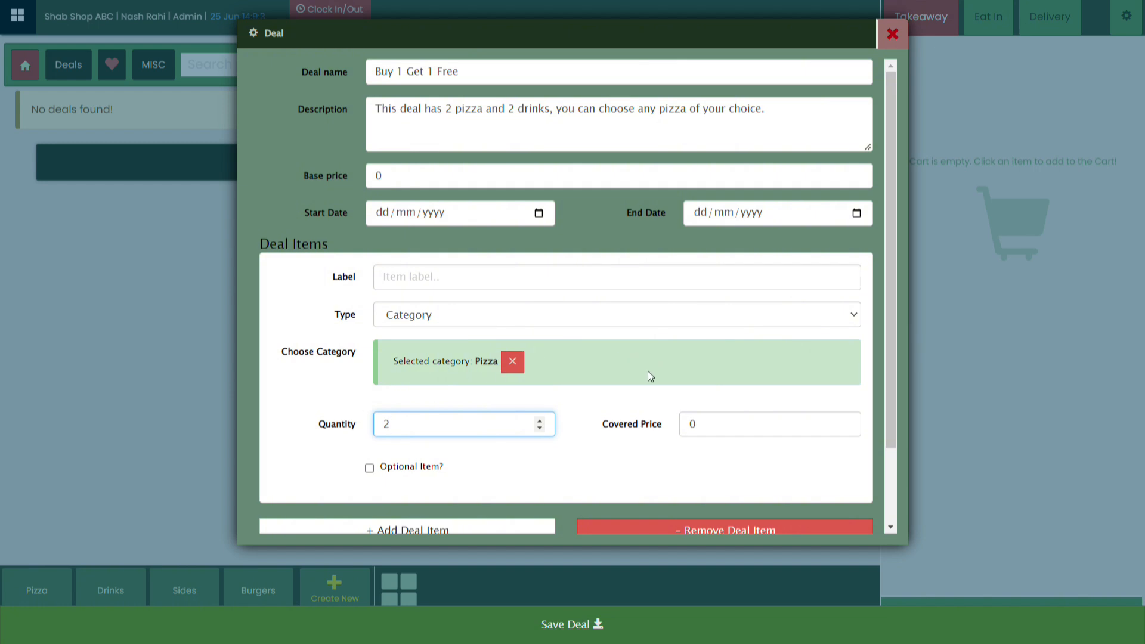
# Step: Set the covered price of the pizza deal item to 20
pyautogui.click(706, 423)
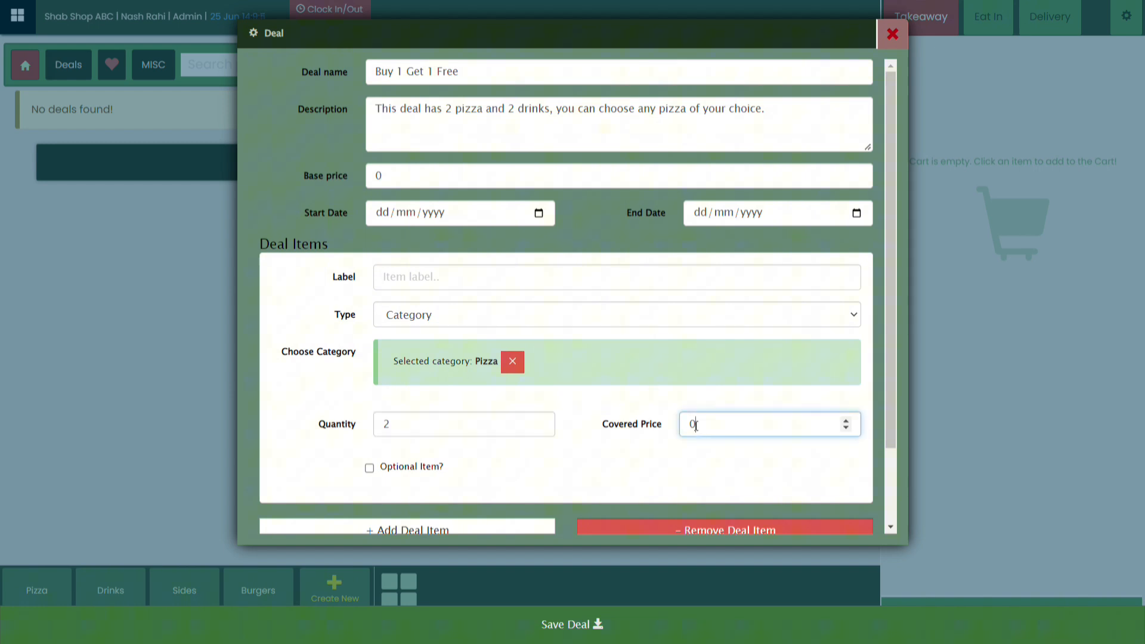
pyautogui.doubleClick(716, 429)
pyautogui.click(713, 430)
pyautogui.moveTo(695, 424); pyautogui.dragTo(673, 427)
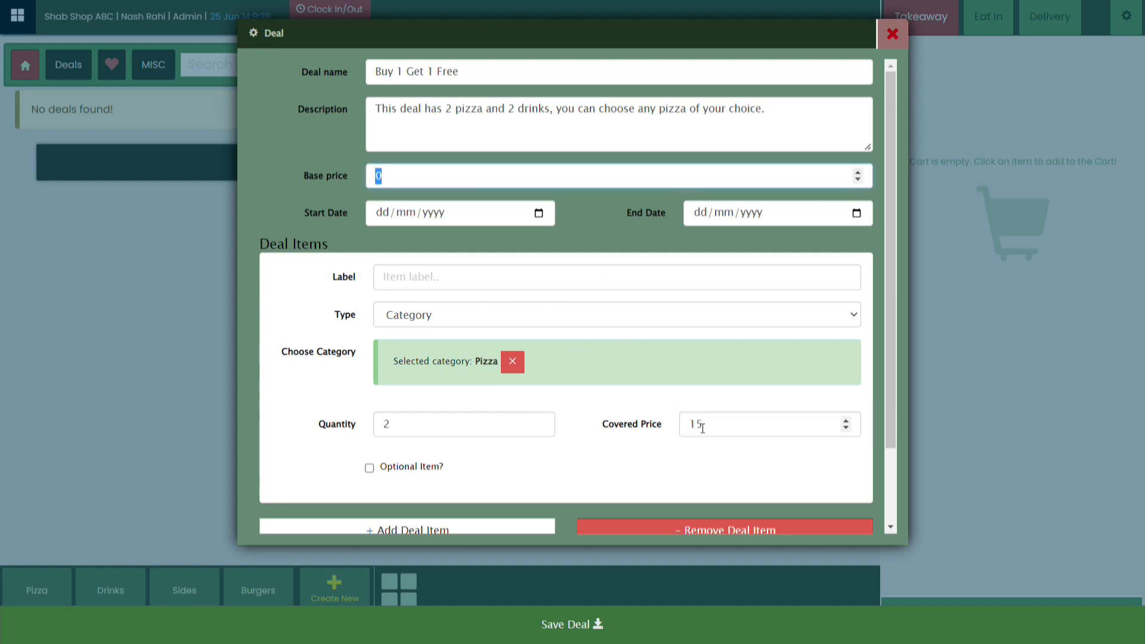
pyautogui.click(653, 423)
pyautogui.write('20')
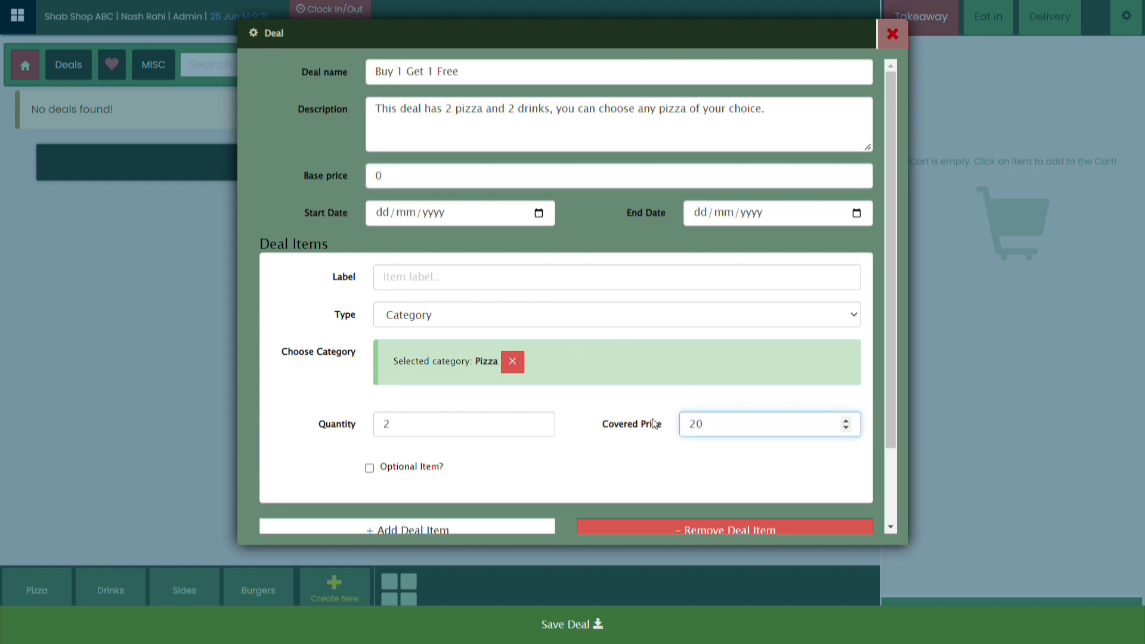
# Step: Set the deal's base price to 15
pyautogui.click(356, 160)
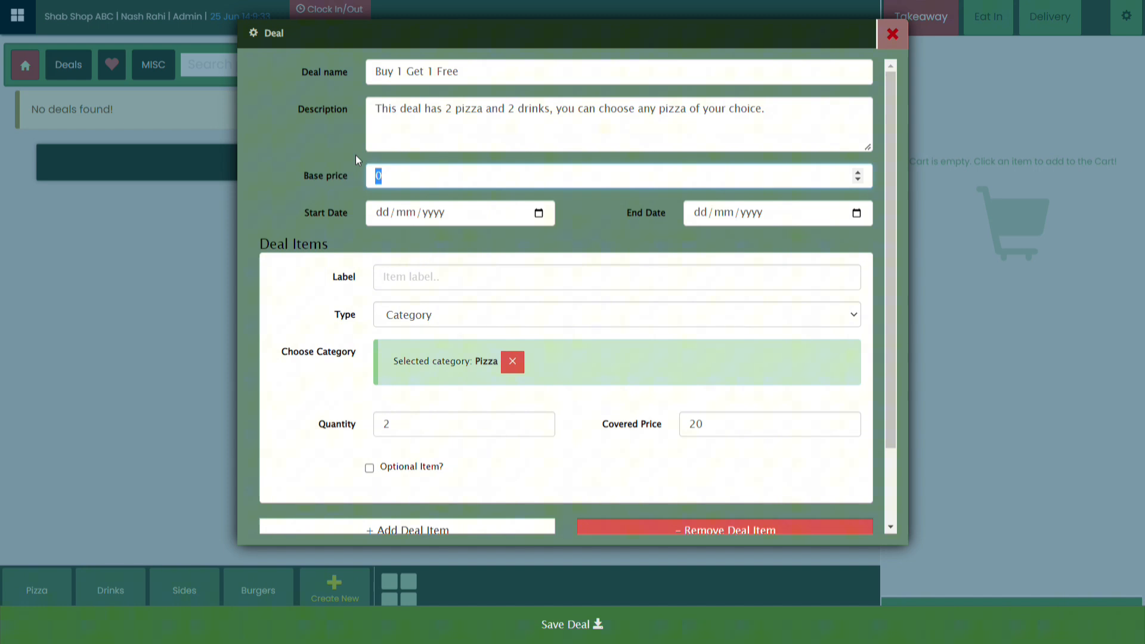
pyautogui.write('15')
pyautogui.scroll(-1, 653, 377)
pyautogui.scroll(-1, 653, 377)
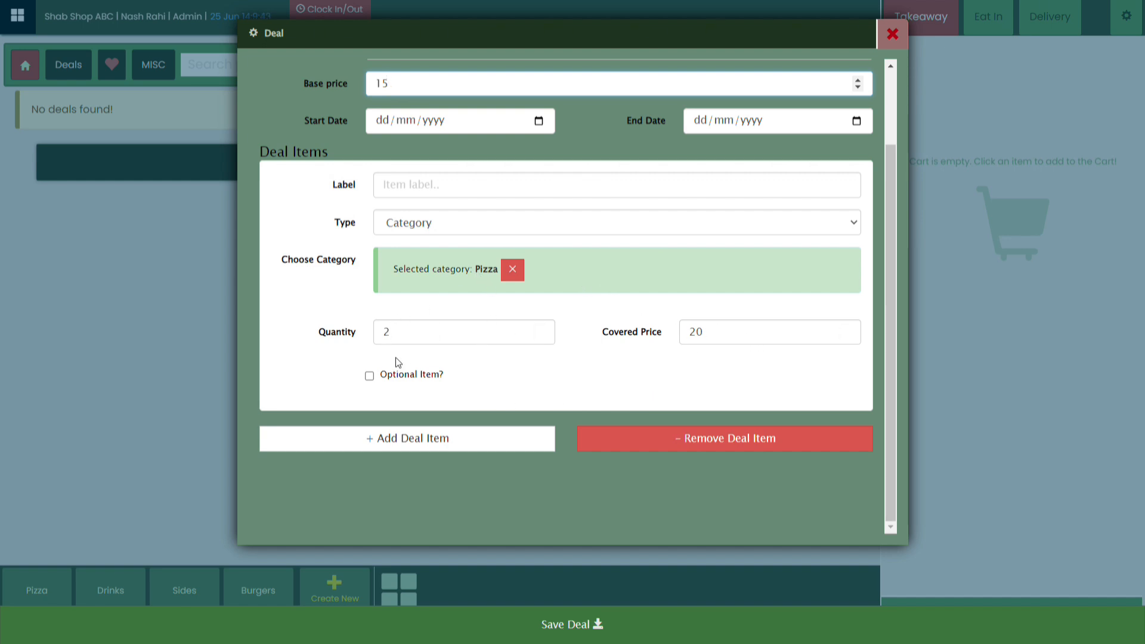
pyautogui.scroll(1, 466, 325)
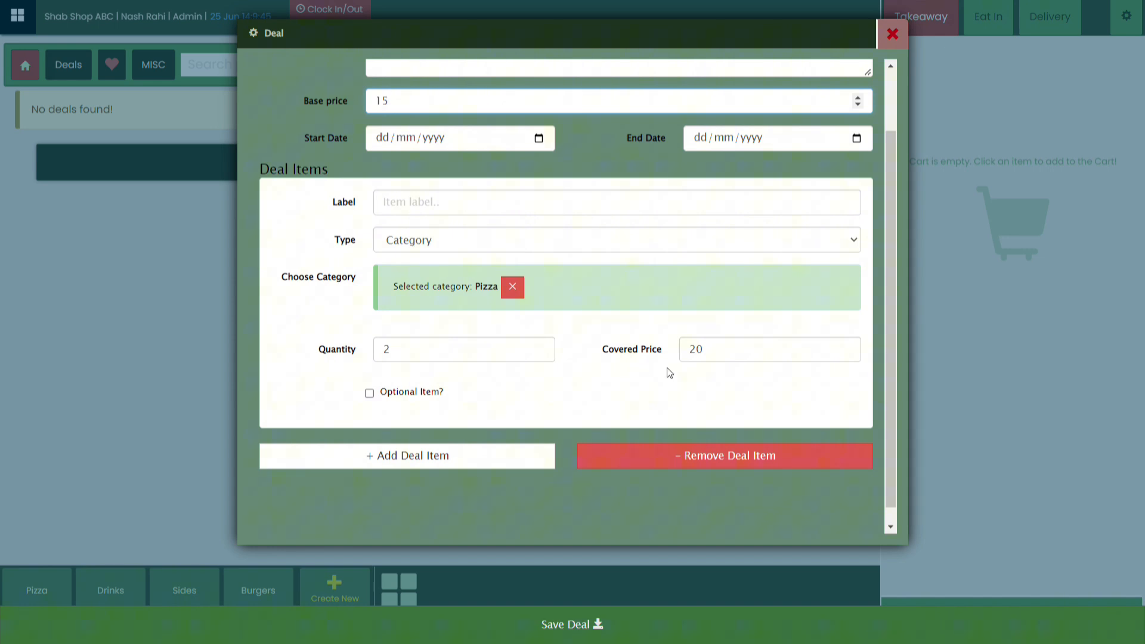
pyautogui.scroll(3, 534, 273)
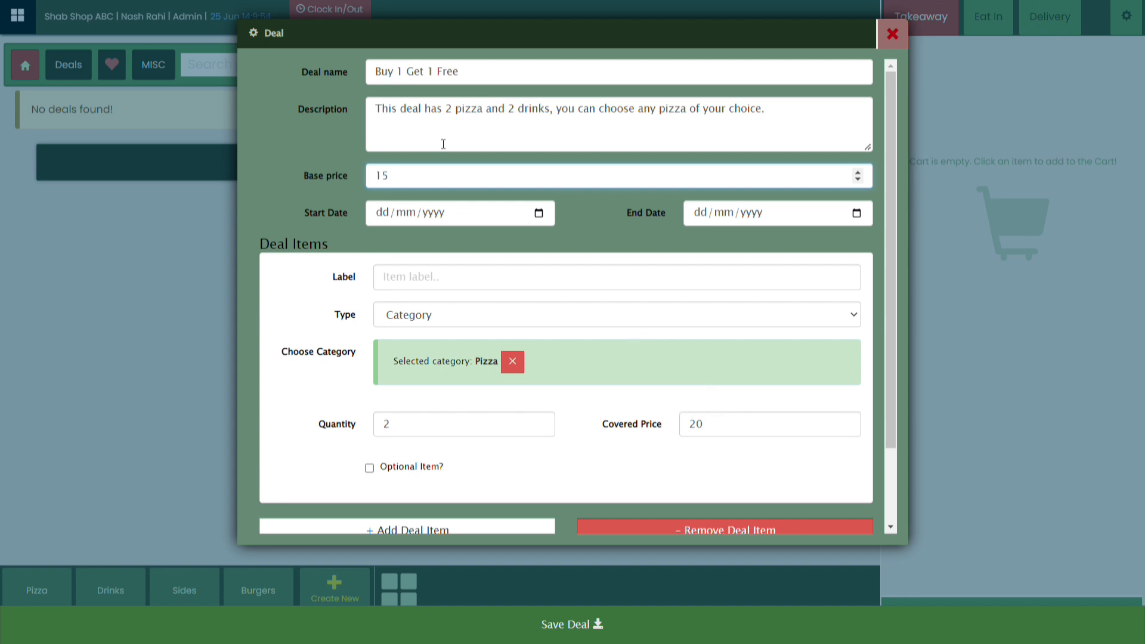
# Step: Add a second deal item of type Category and assign it the Drinks category
pyautogui.scroll(-2, 413, 271)
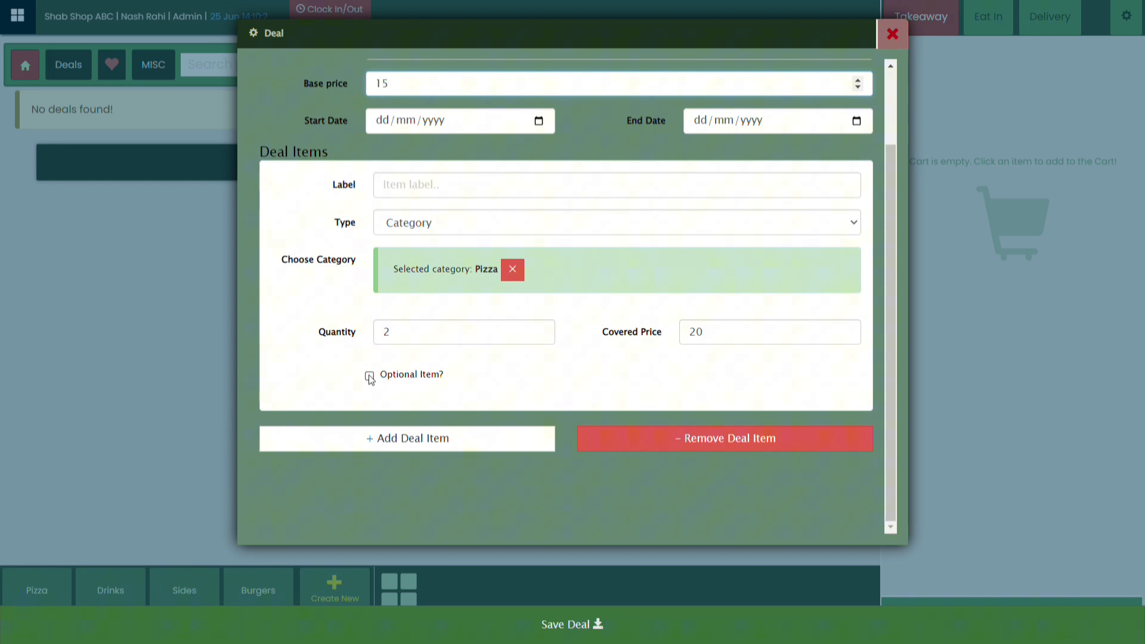
pyautogui.click(398, 442)
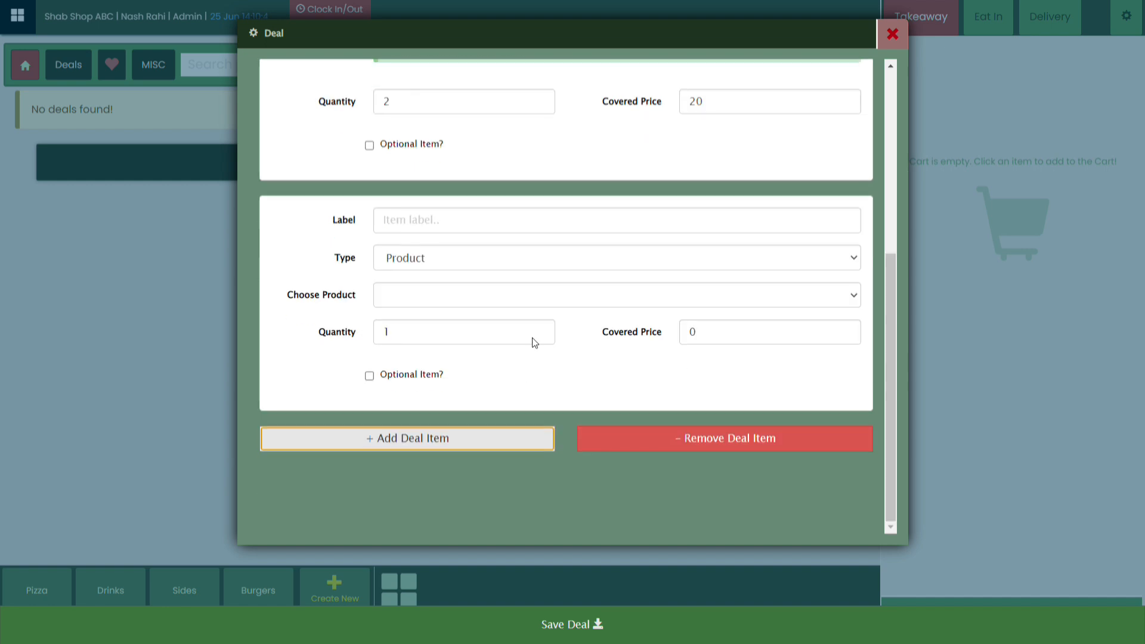
pyautogui.click(444, 257)
pyautogui.click(341, 208)
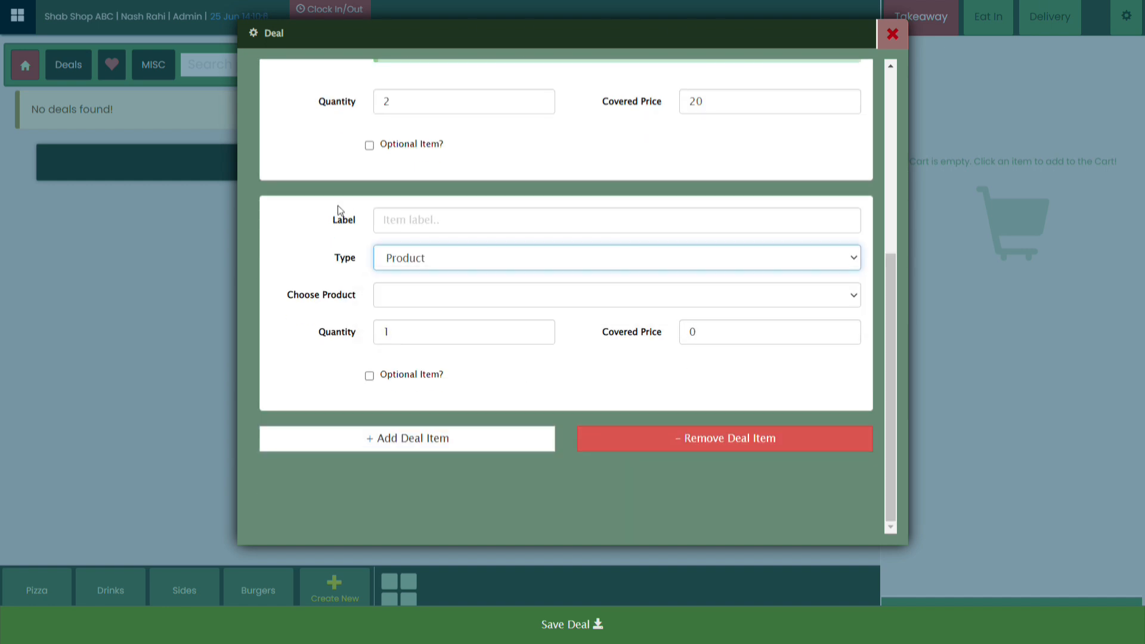
pyautogui.scroll(5, 338, 205)
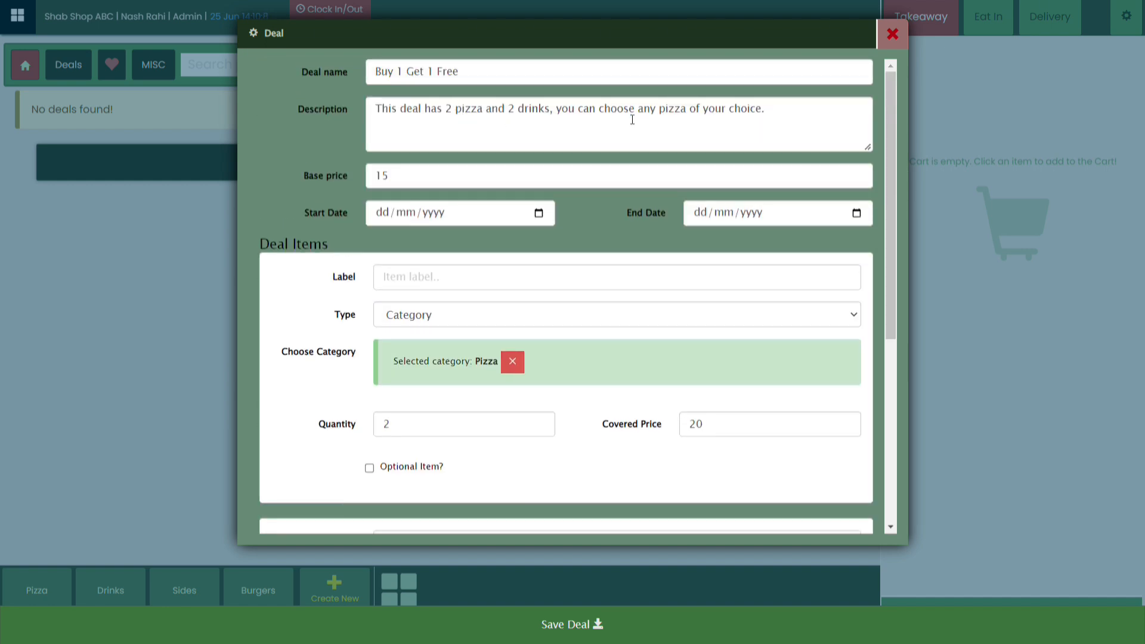
pyautogui.scroll(-5, 407, 238)
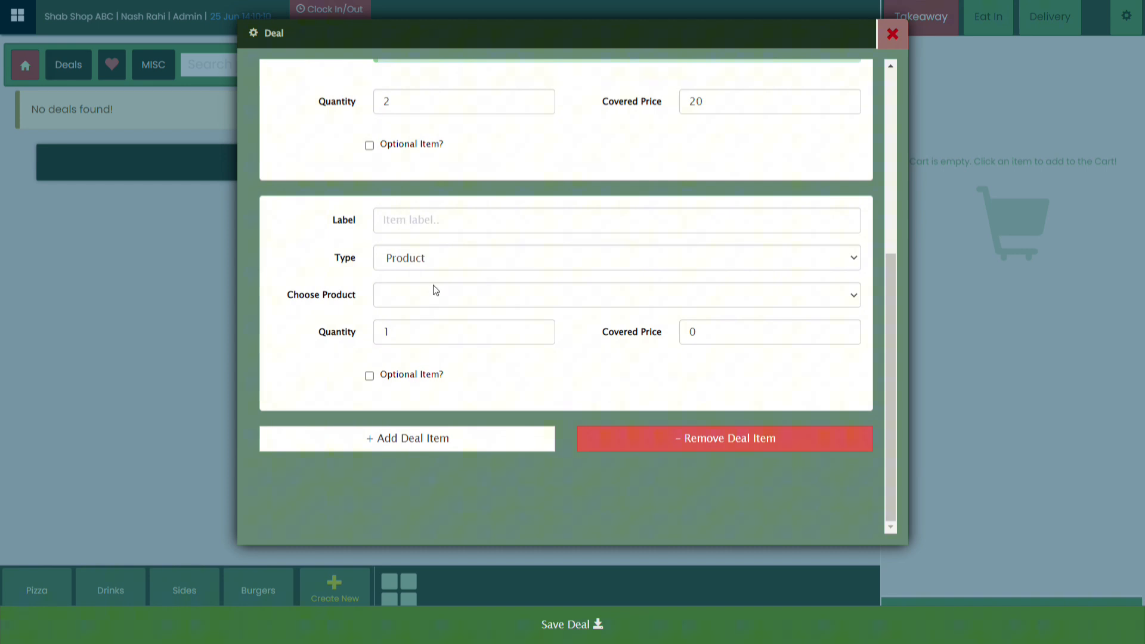
pyautogui.click(456, 259)
pyautogui.click(417, 298)
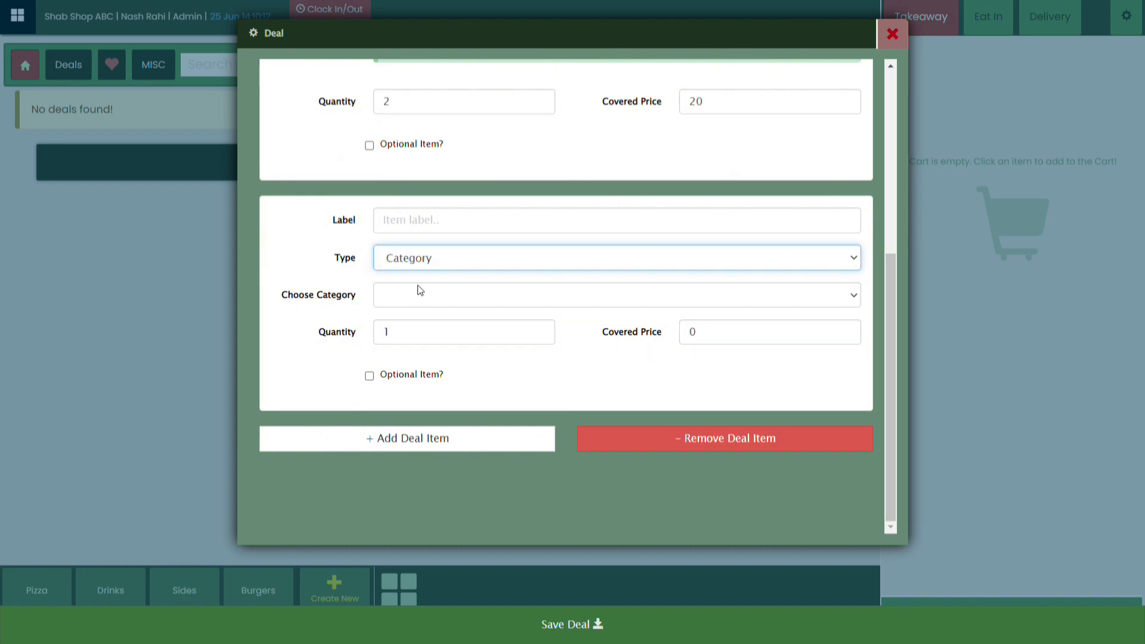
pyautogui.click(416, 292)
pyautogui.click(416, 351)
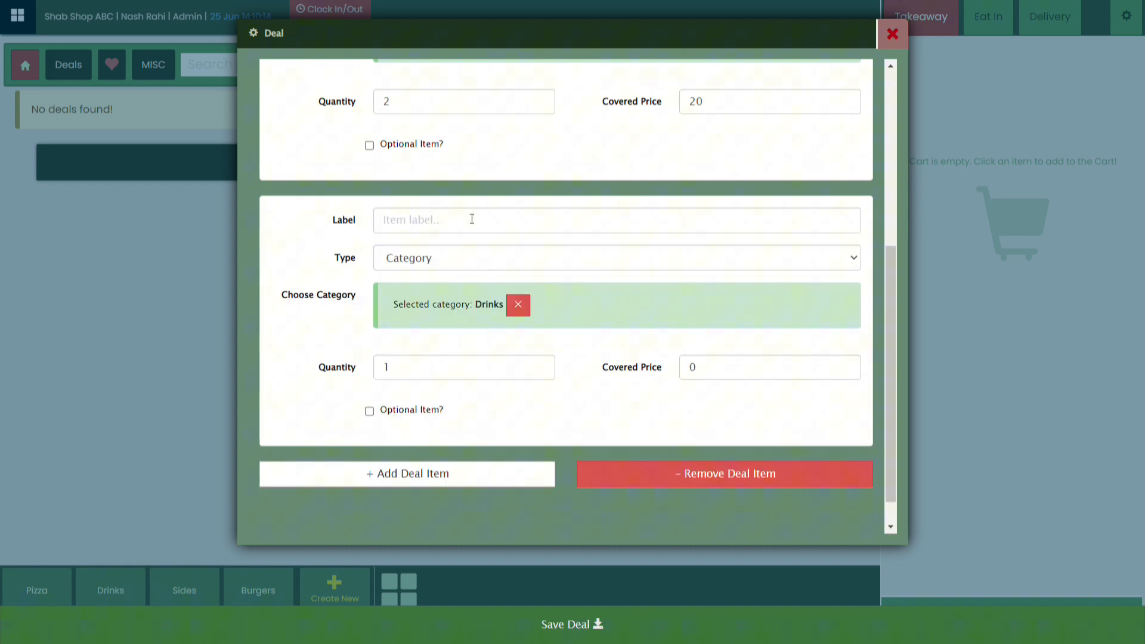
# Step: Label the drinks deal item "Choose your drinks" and give it a quantity of 2 and a covered price of 3
pyautogui.click(431, 220)
pyautogui.write('Choose your ')
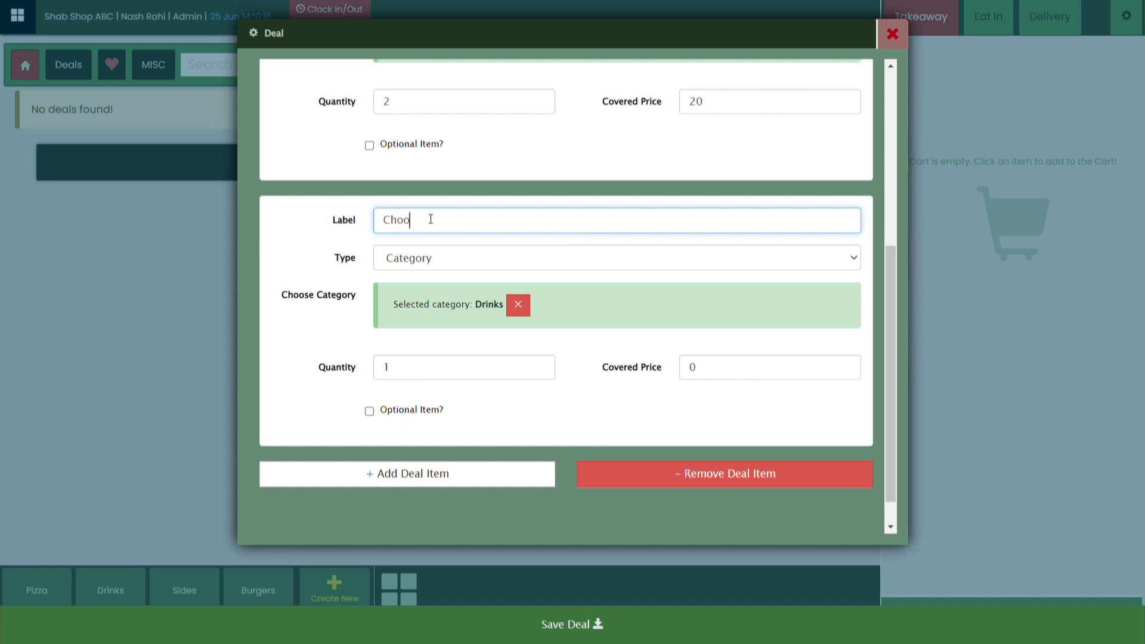
pyautogui.write('drinks')
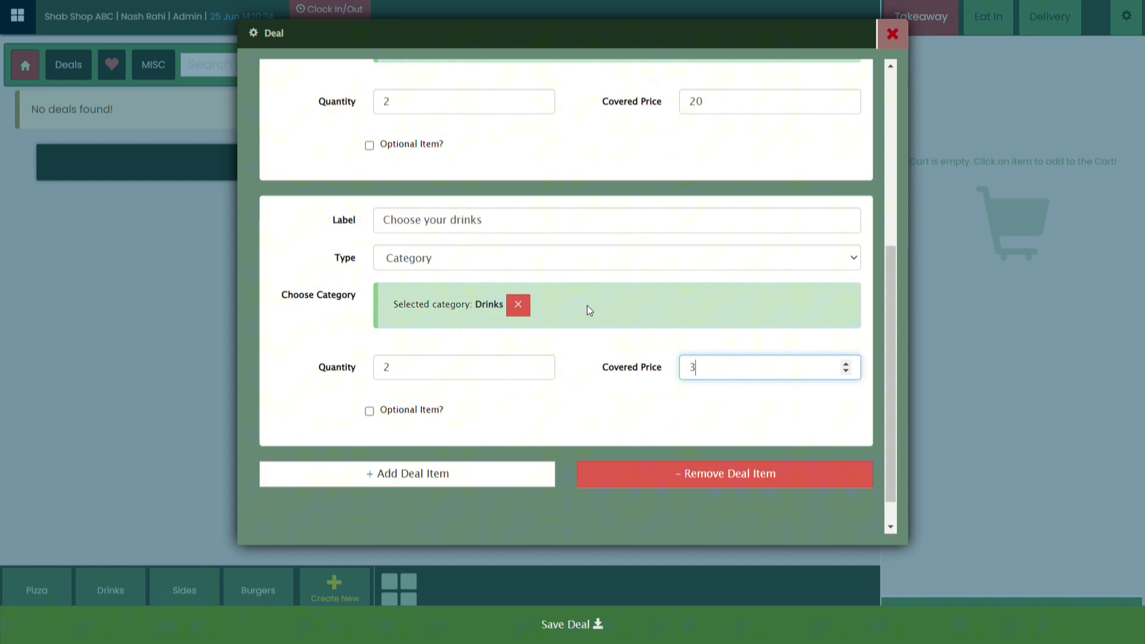
# Step: Review the deal's items and try to save the deal with the pizza item's label left empty
pyautogui.scroll(2, 586, 305)
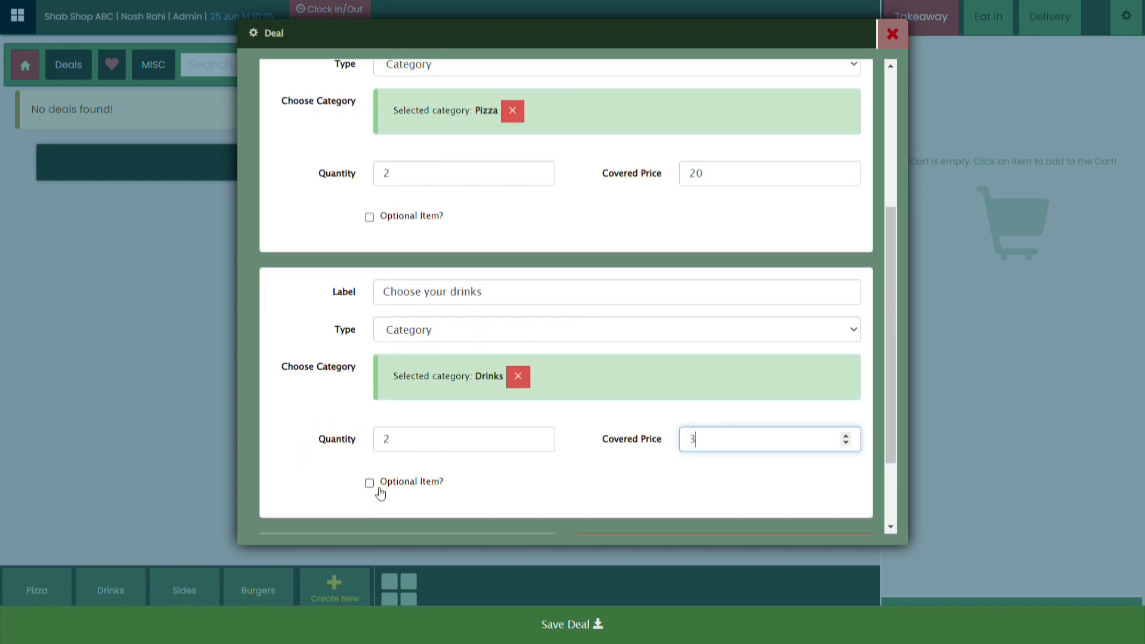
pyautogui.scroll(4, 572, 317)
pyautogui.scroll(-2, 571, 317)
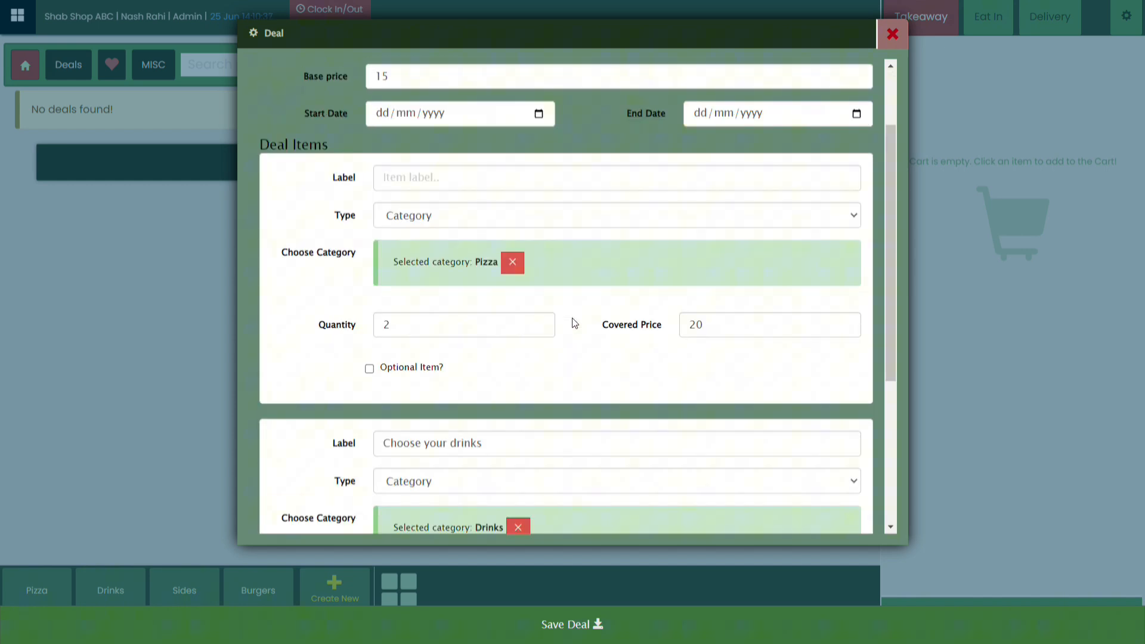
pyautogui.scroll(3, 571, 322)
pyautogui.click(433, 275)
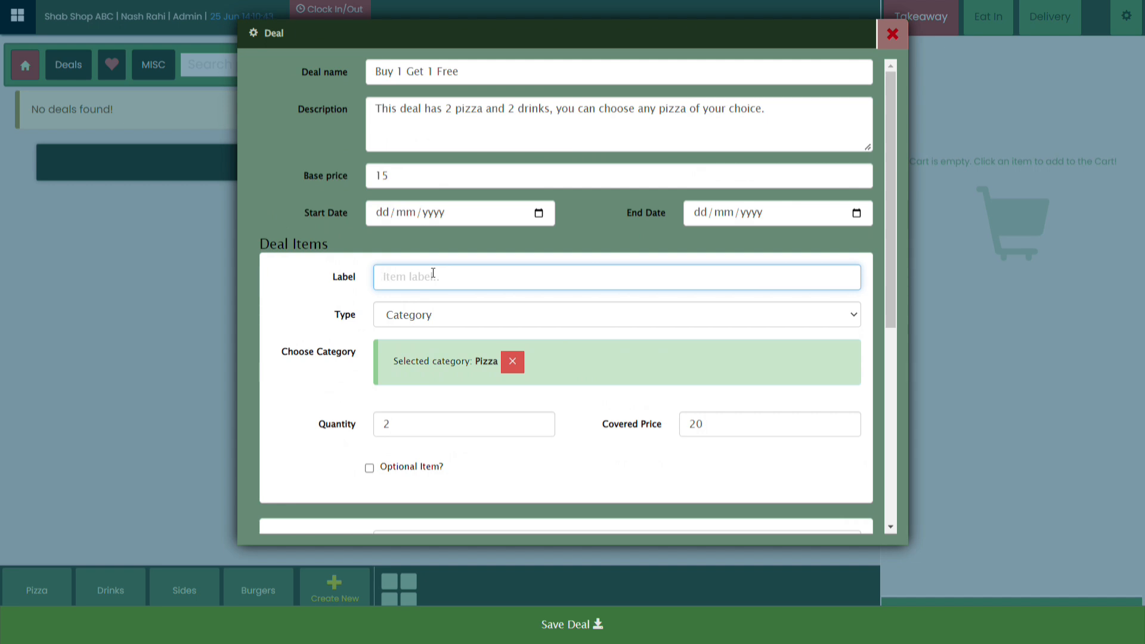
pyautogui.click(562, 629)
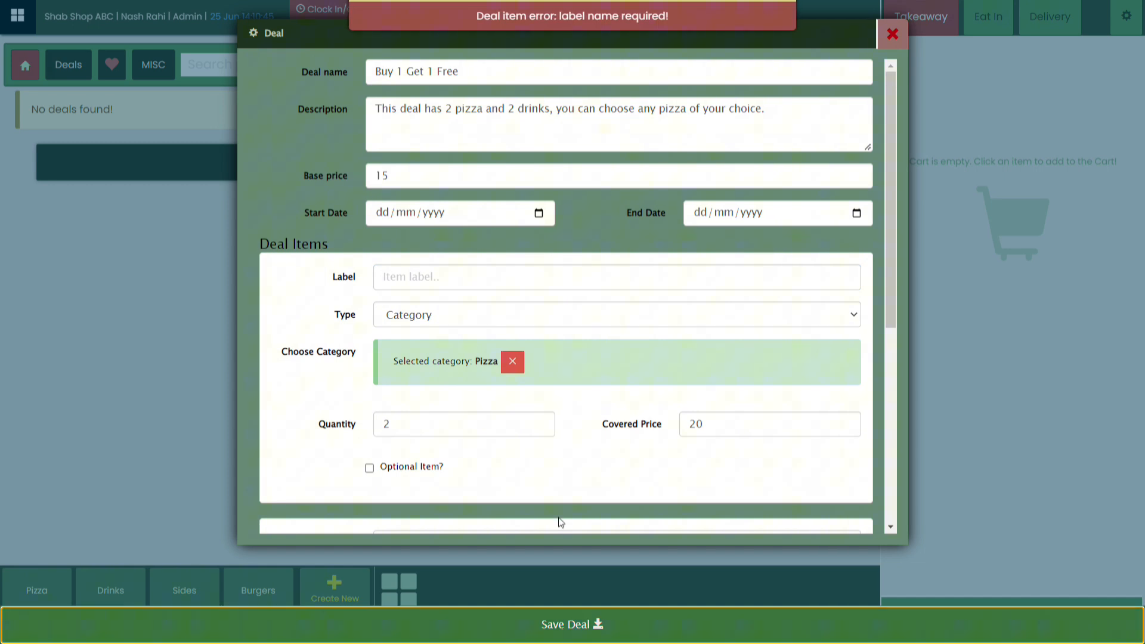
# Step: Label the pizza deal item "Choose your pizza" and save the deal
pyautogui.click(414, 277)
pyautogui.write('Cho')
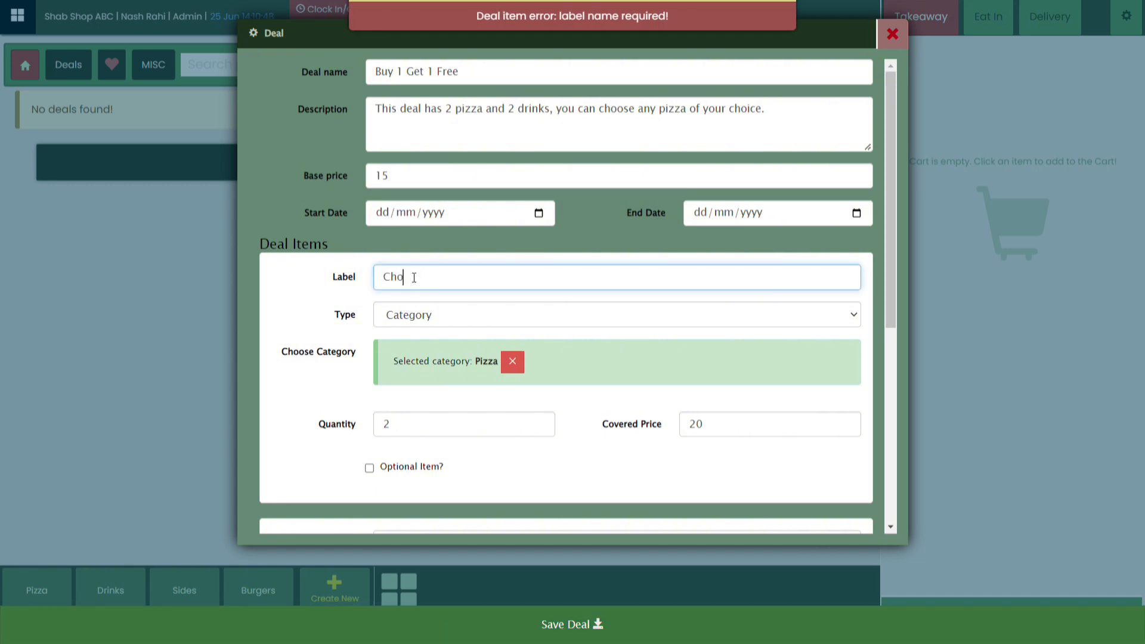
pyautogui.write('ose your pizza')
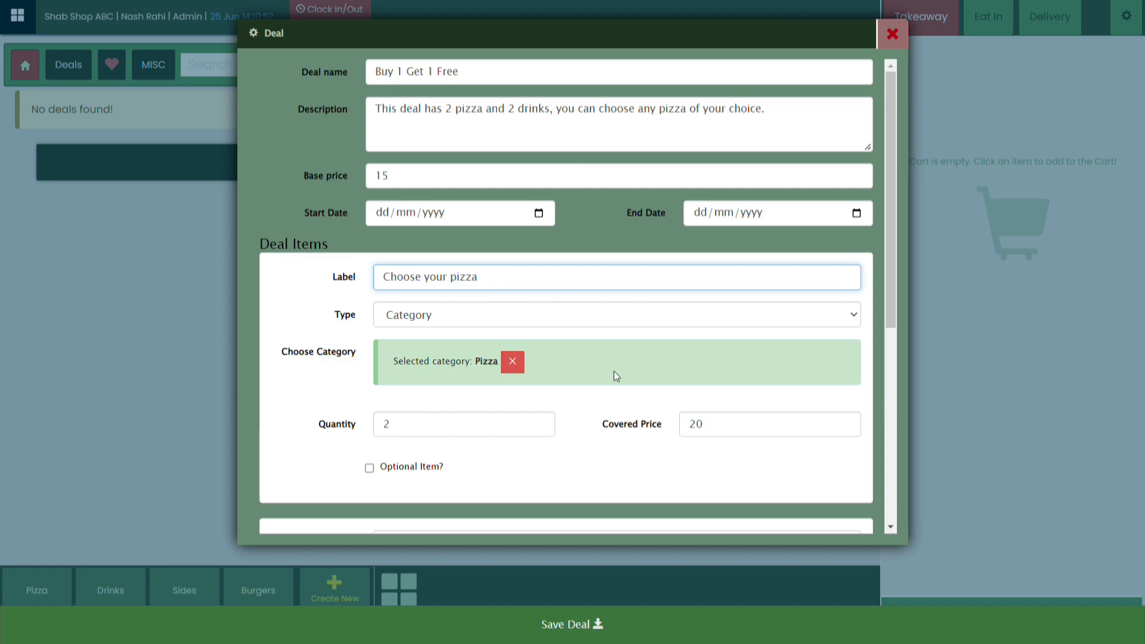
pyautogui.scroll(-6, 614, 371)
pyautogui.scroll(6, 614, 371)
pyautogui.click(571, 626)
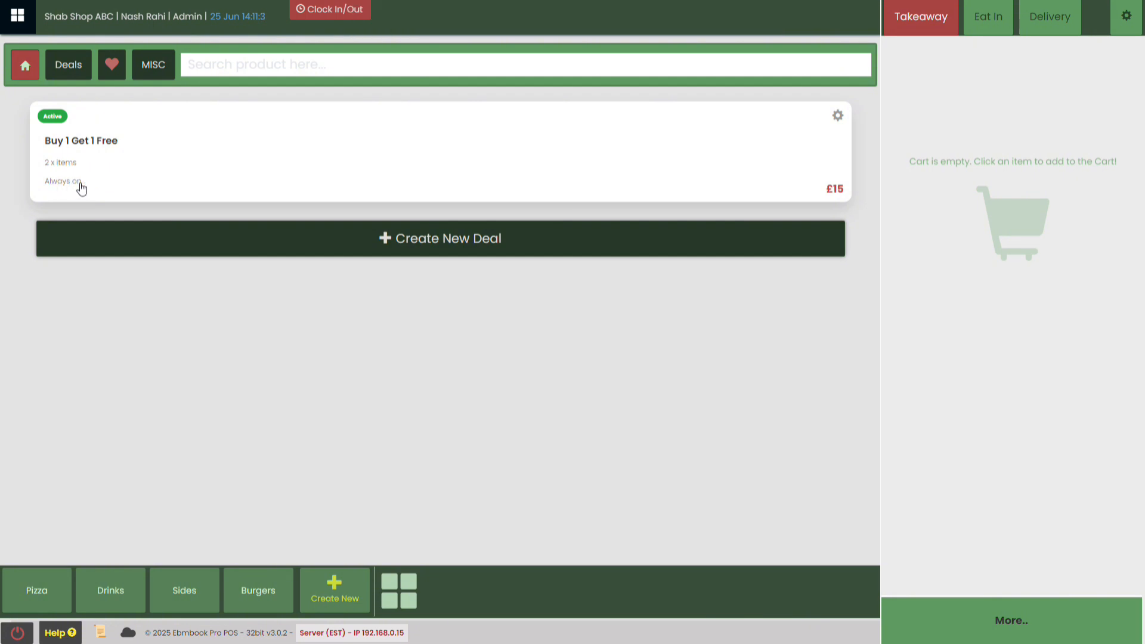
# Step: Check the saved Buy 1 Get 1 Free deal's customisation options and its management form, closing both
pyautogui.click(306, 178)
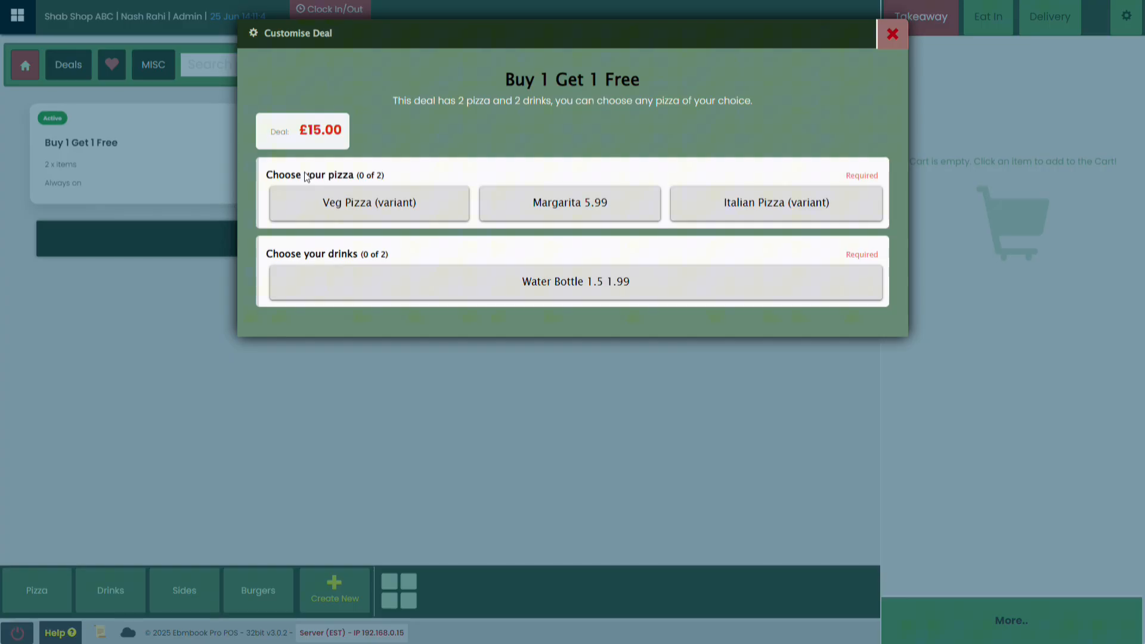
pyautogui.click(889, 34)
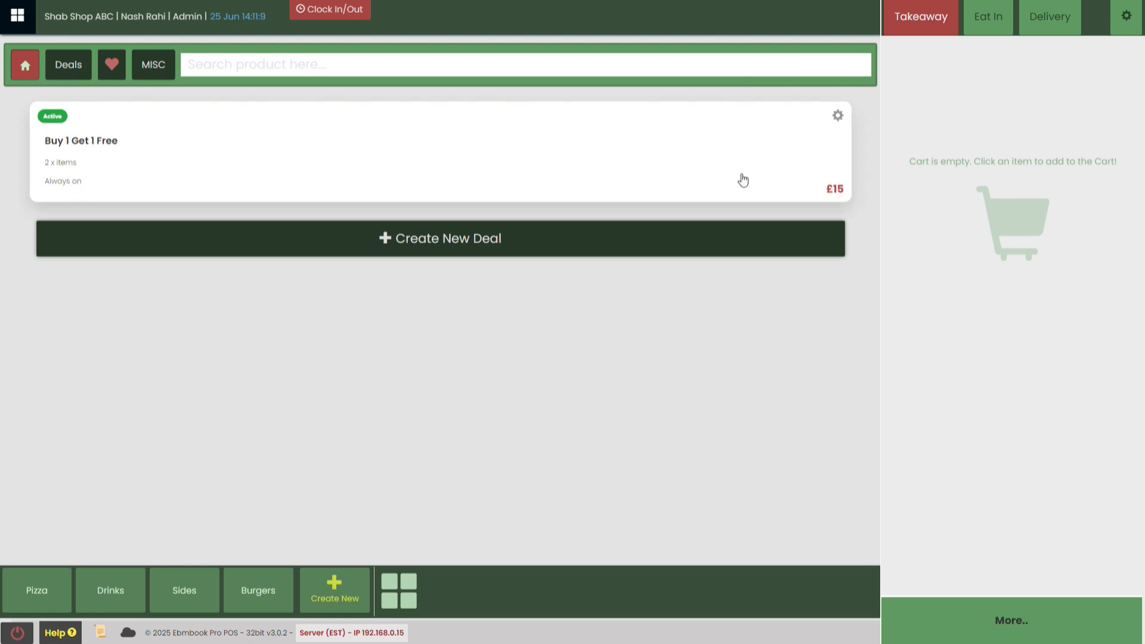
pyautogui.click(837, 116)
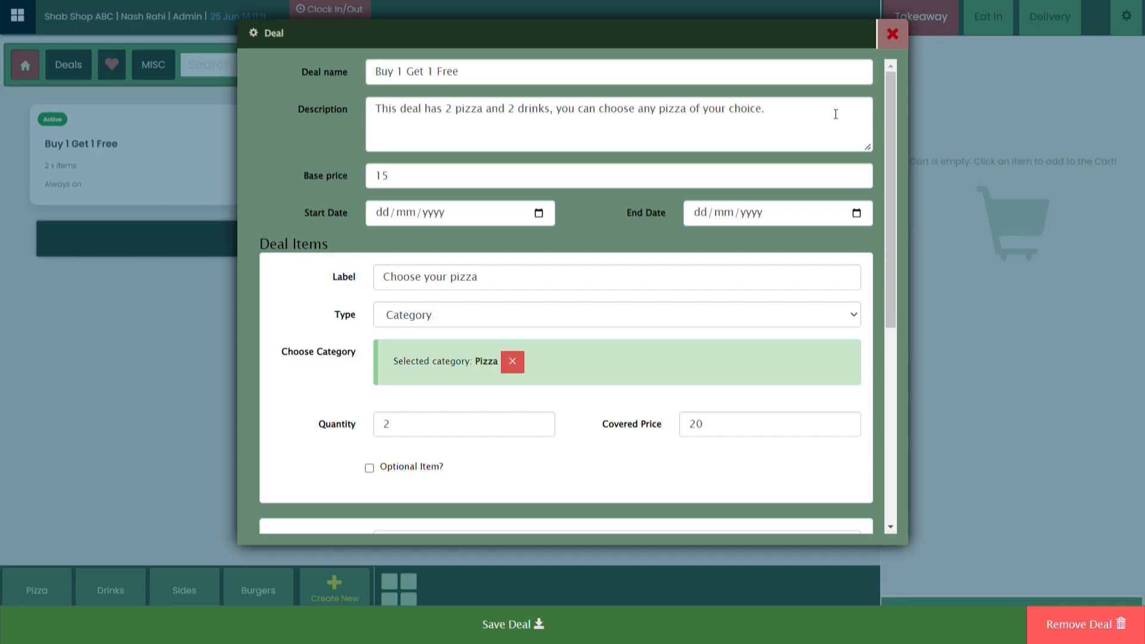
pyautogui.click(905, 26)
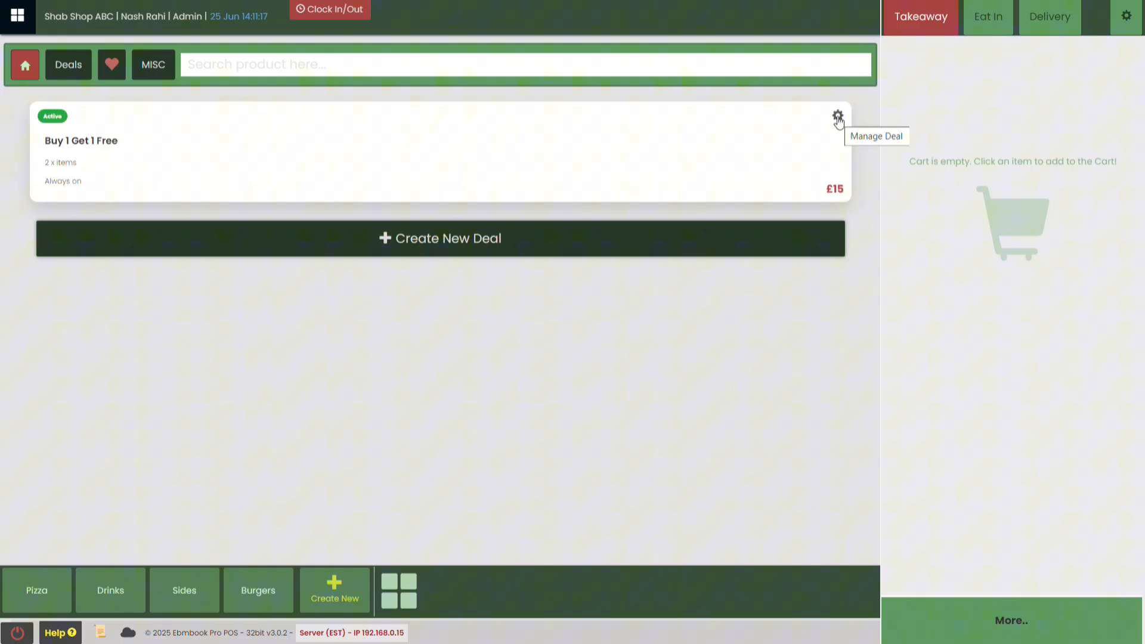
# Step: Set the Buy 1 Get 1 Free deal's end date to 30/06/2025 and save the deal
pyautogui.click(838, 117)
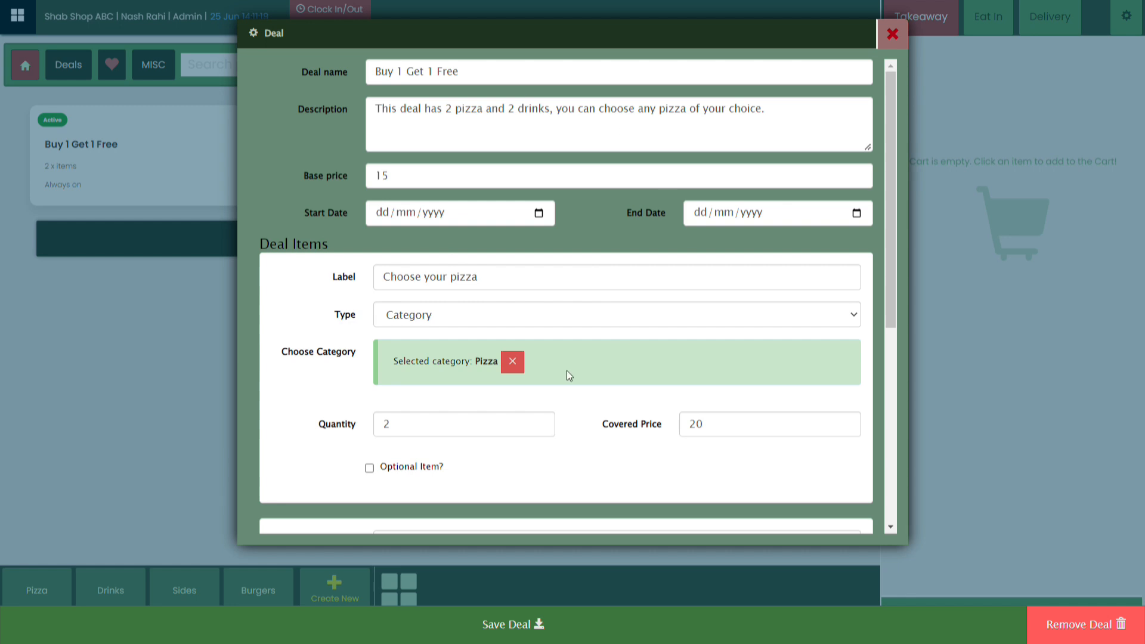
pyautogui.scroll(-6, 567, 371)
pyautogui.scroll(6, 566, 371)
pyautogui.click(856, 213)
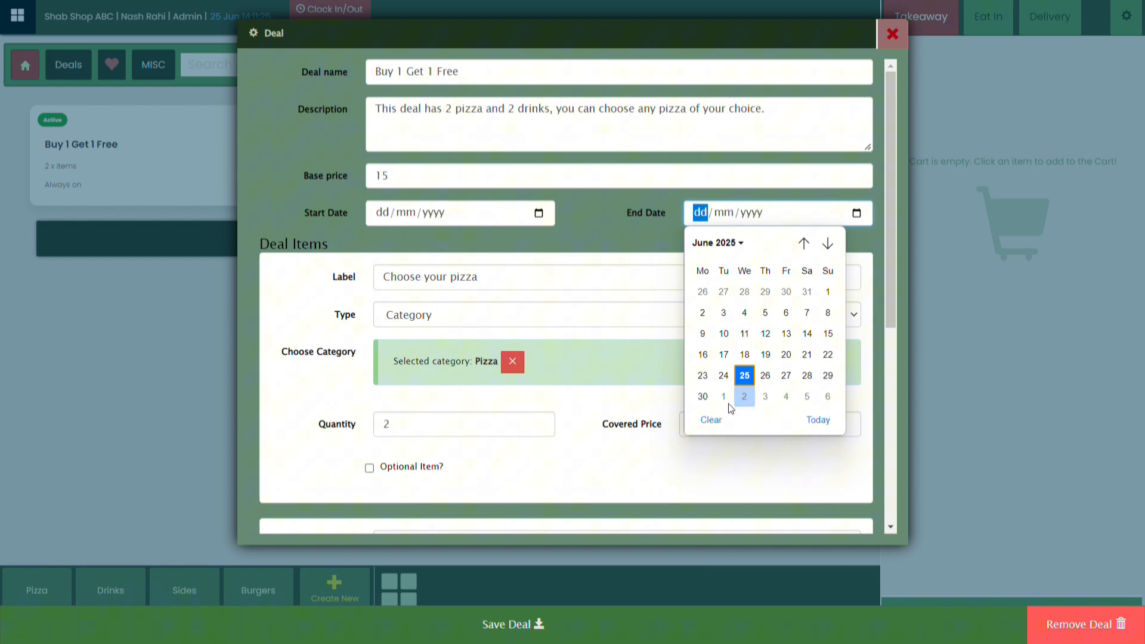
pyautogui.click(703, 397)
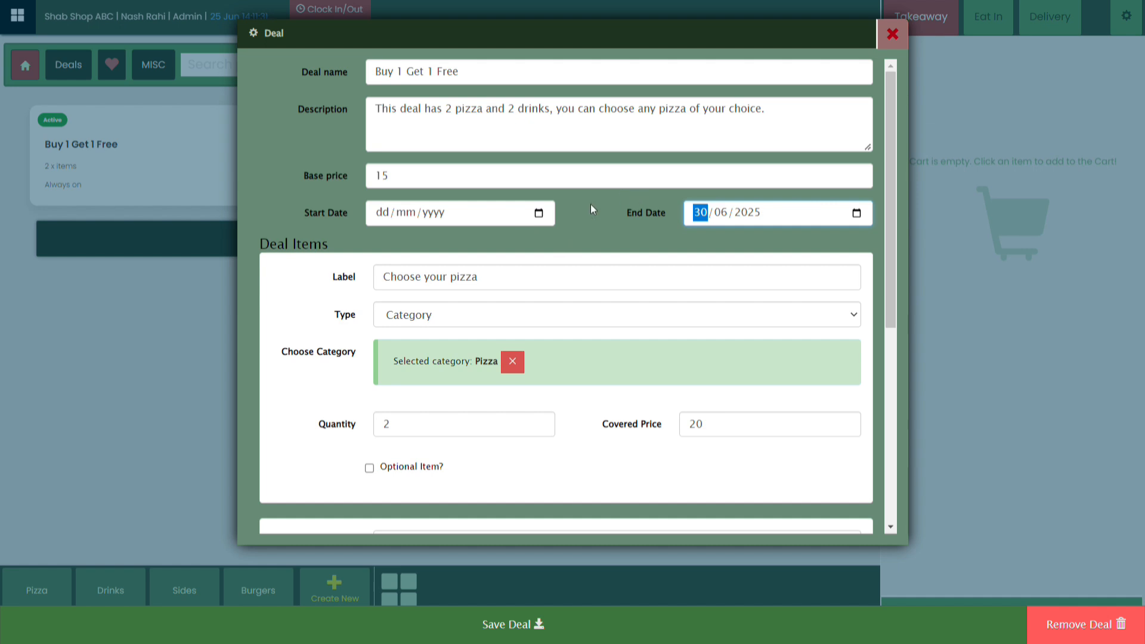
pyautogui.click(540, 214)
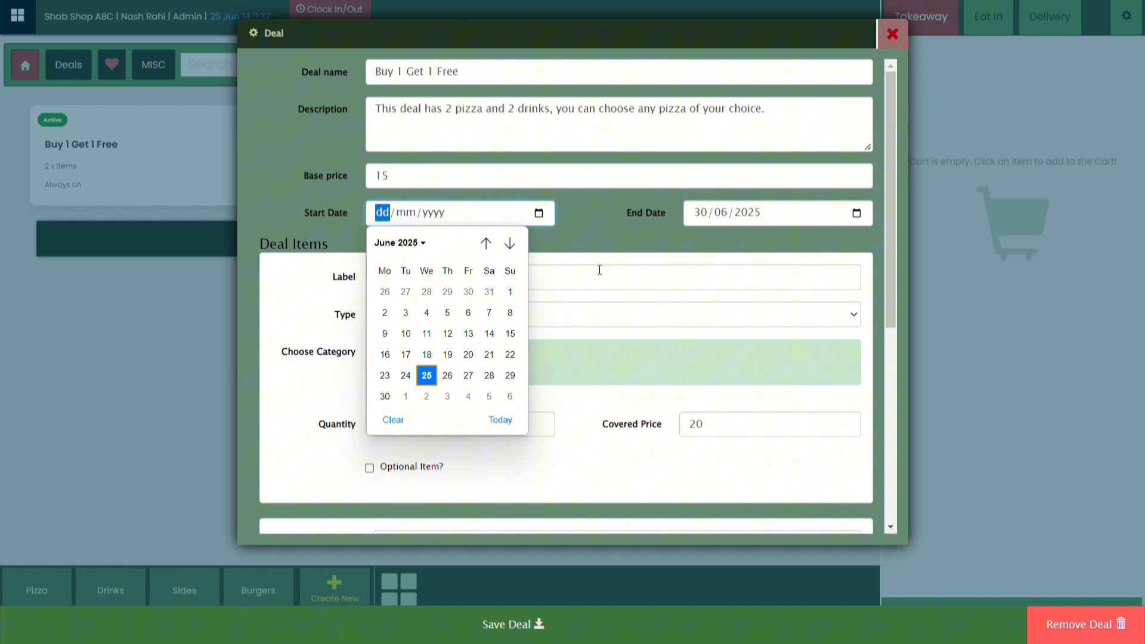
pyautogui.click(592, 227)
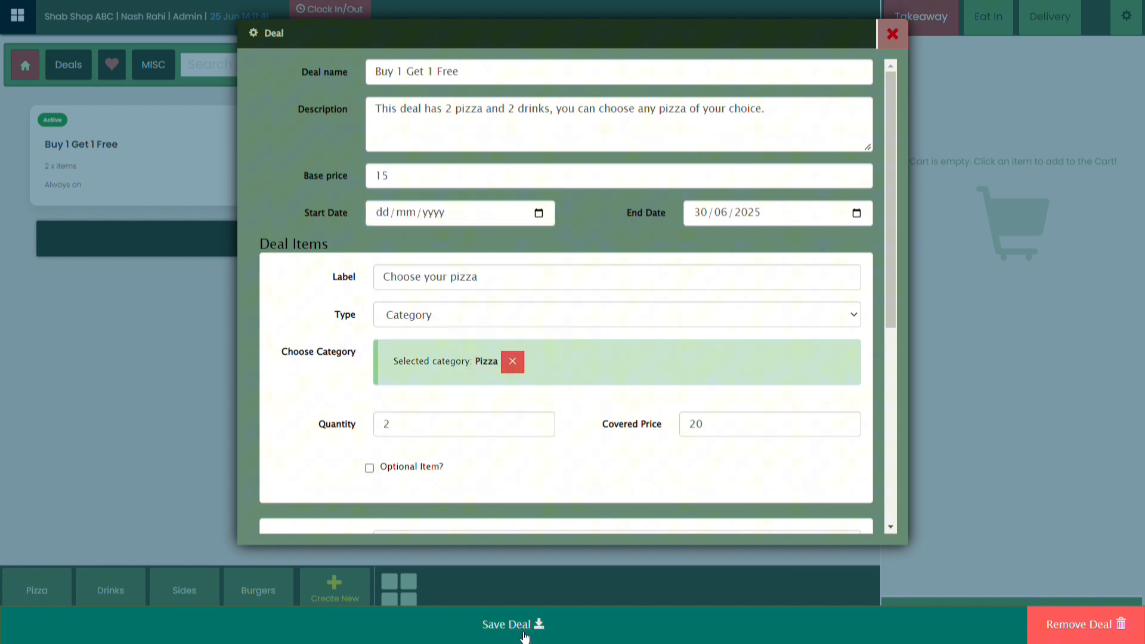
pyautogui.click(524, 635)
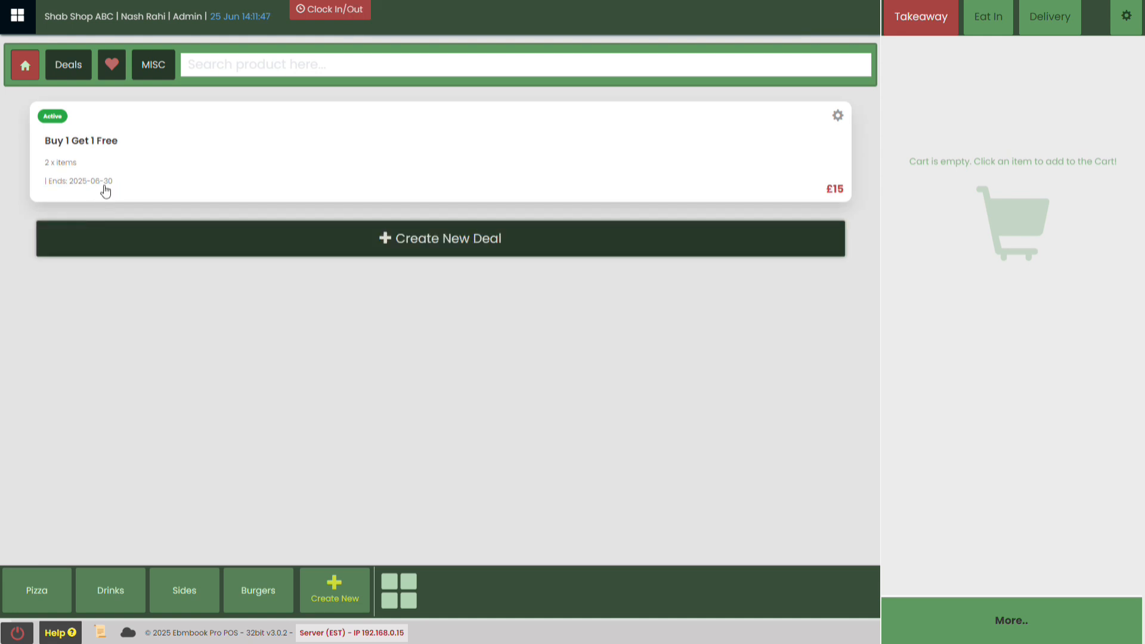
# Step: Set the Buy 1 Get 1 Free deal's start date to 25/06/2025 and save the deal
pyautogui.click(837, 116)
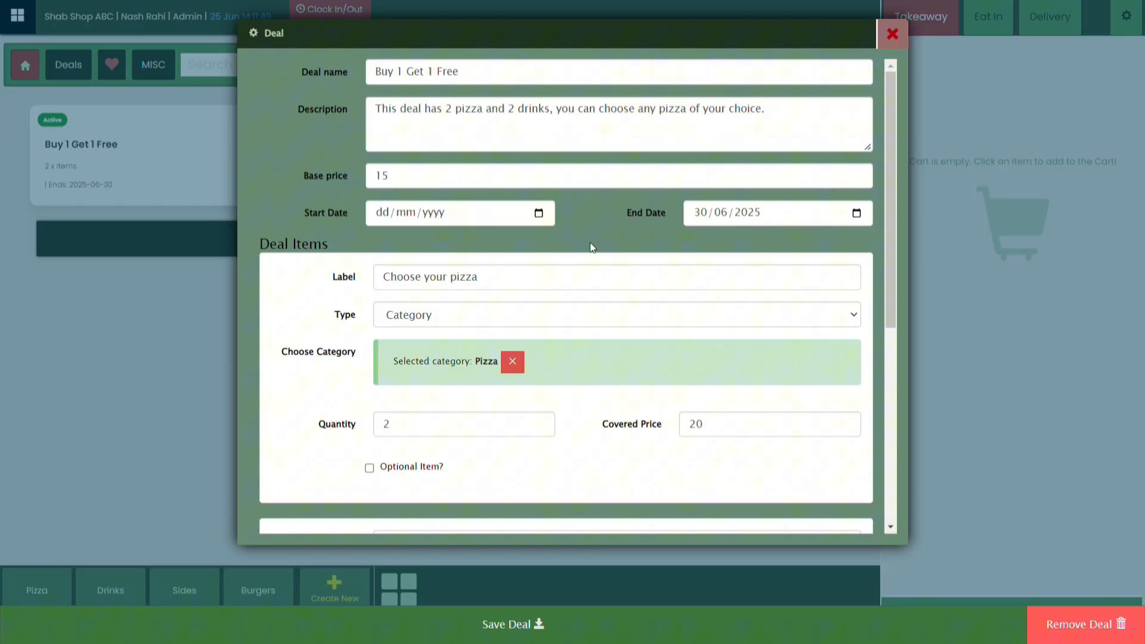
pyautogui.click(538, 213)
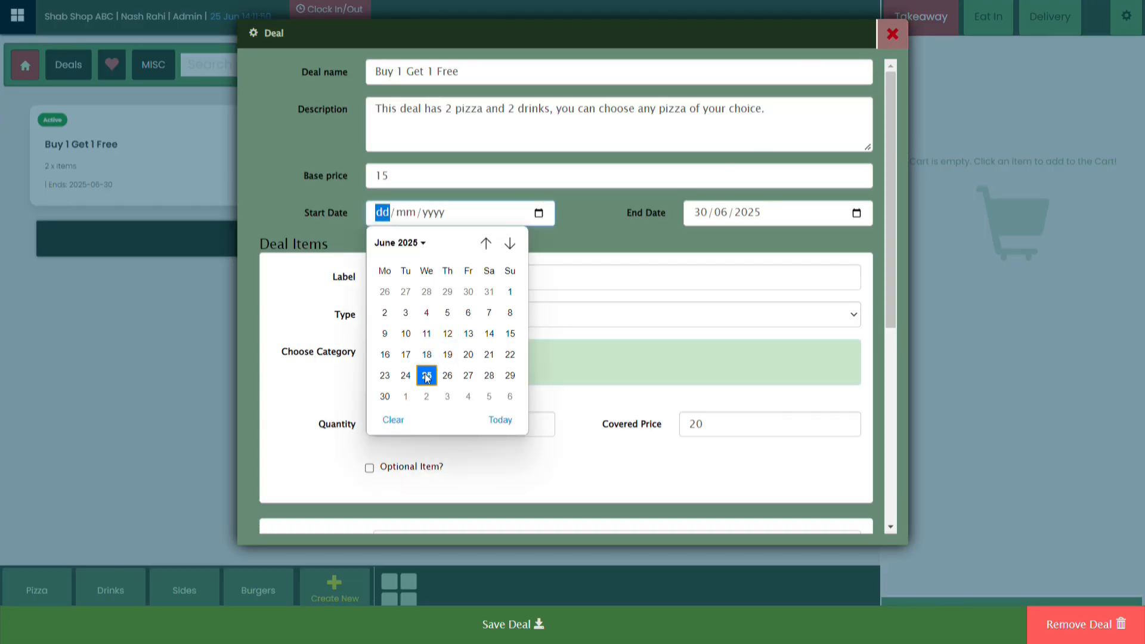
pyautogui.click(426, 376)
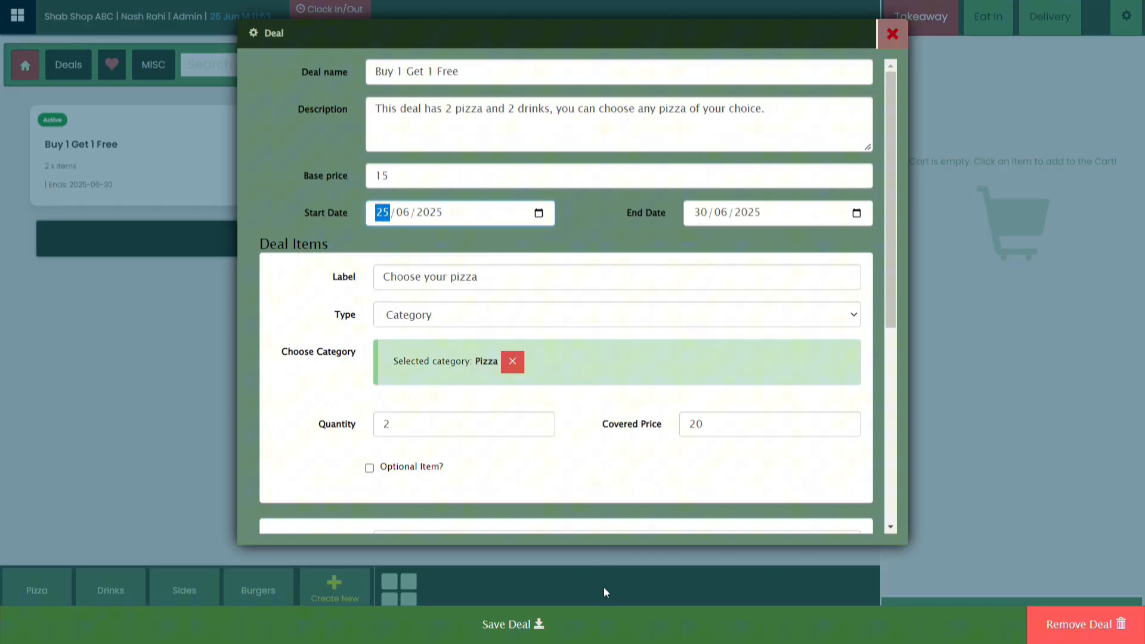
pyautogui.click(566, 628)
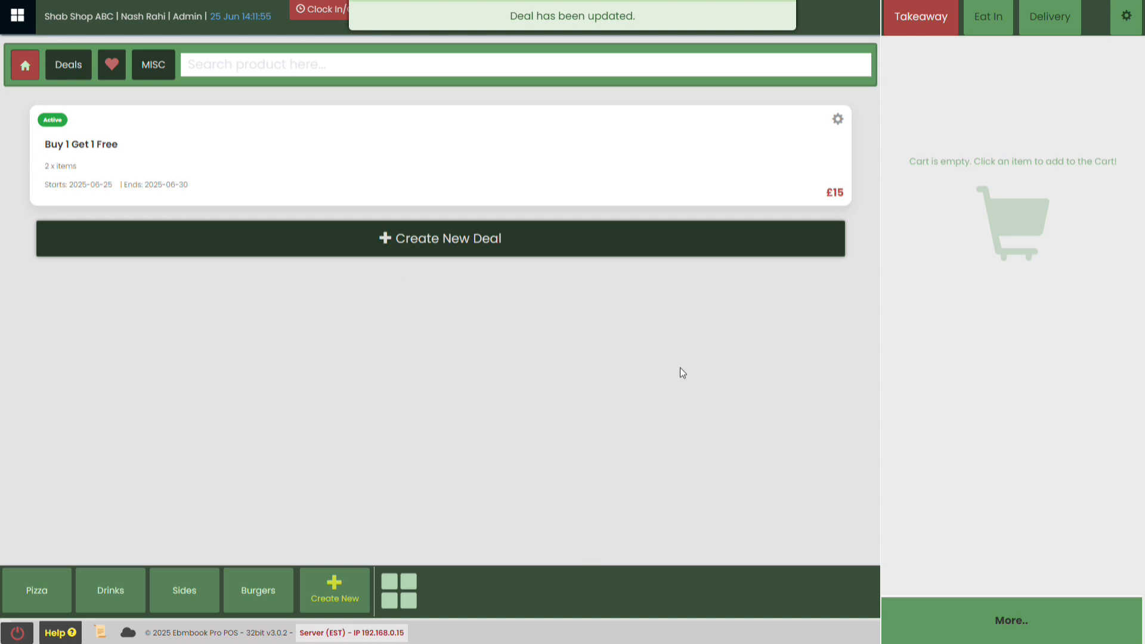
# Step: Check the validity dates in the deal's management form and in its customisation view, closing both
pyautogui.click(837, 121)
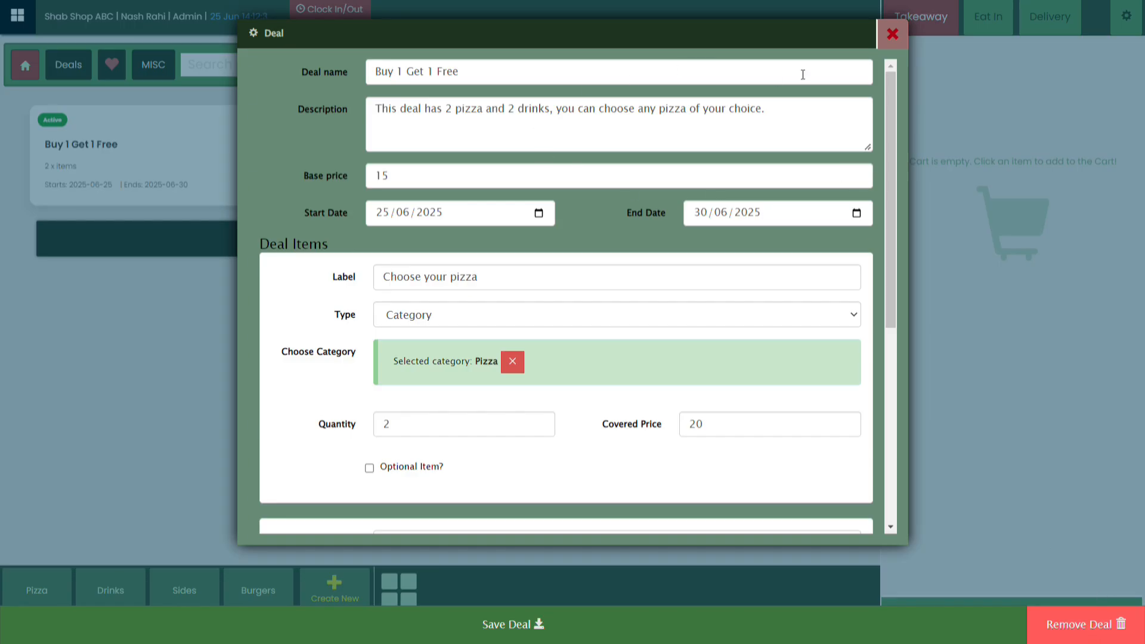
pyautogui.click(892, 34)
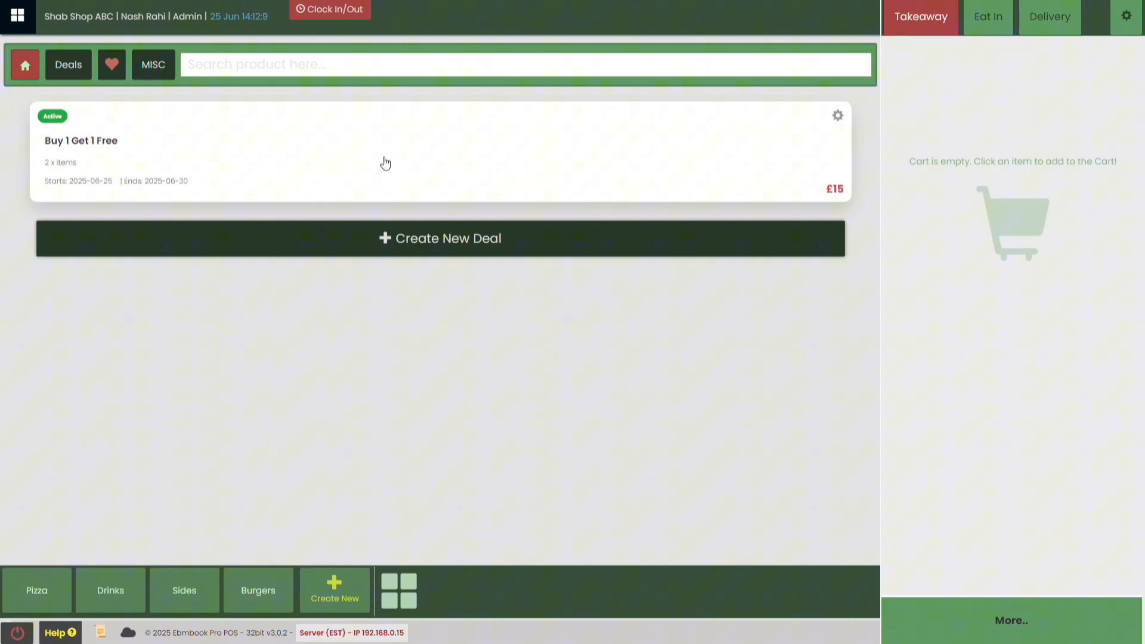
pyautogui.click(385, 163)
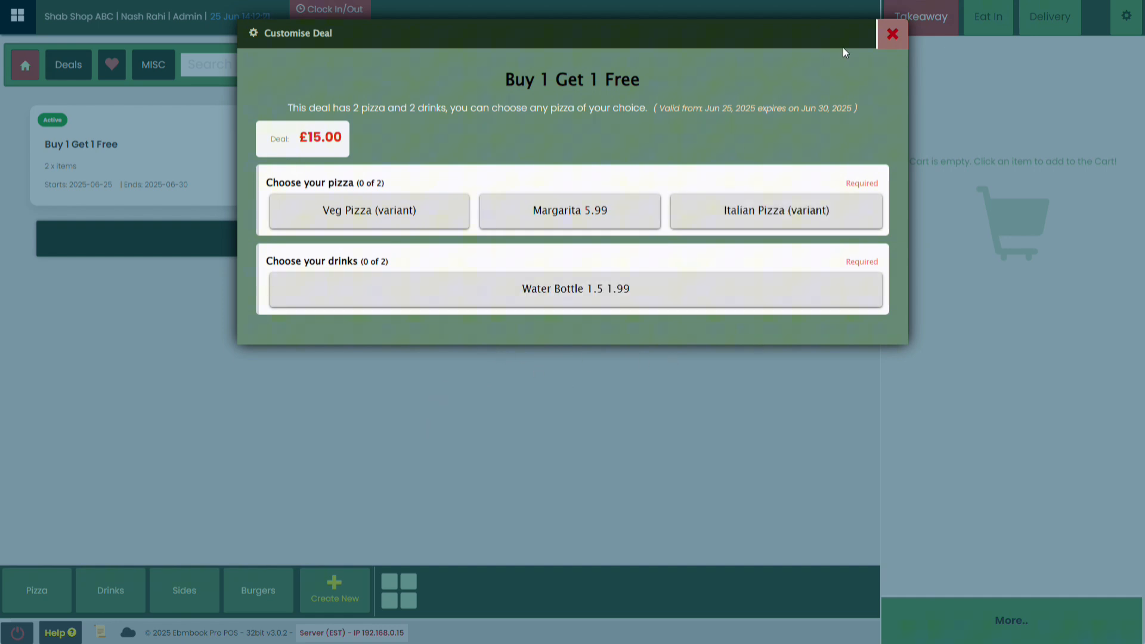
pyautogui.click(892, 34)
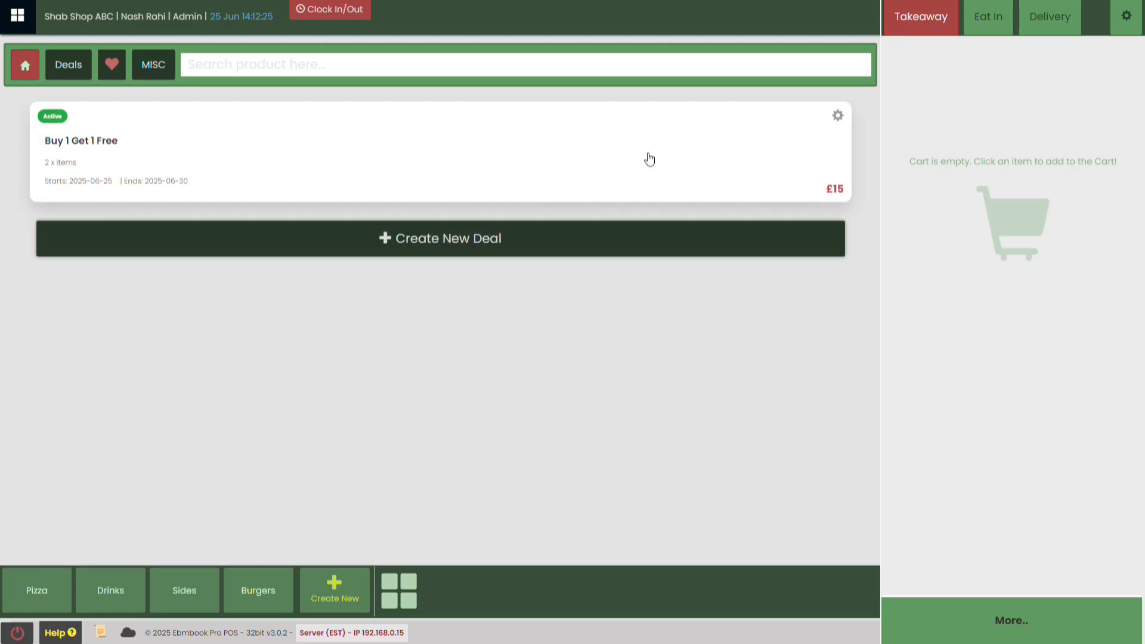
pyautogui.click(838, 117)
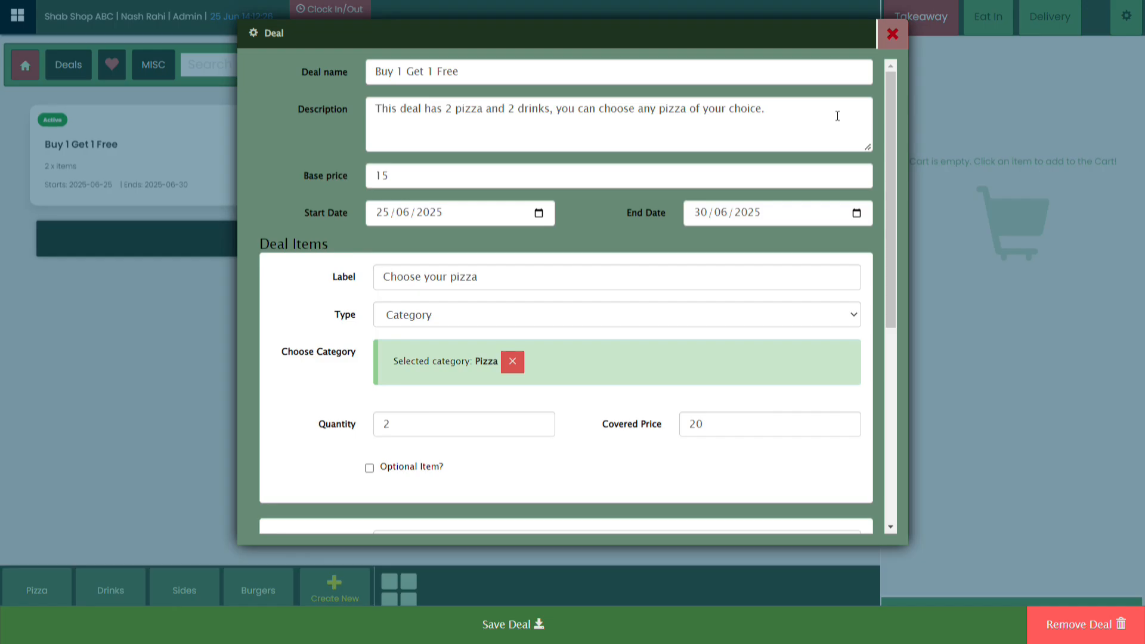
pyautogui.scroll(-6, 436, 417)
pyautogui.click(402, 455)
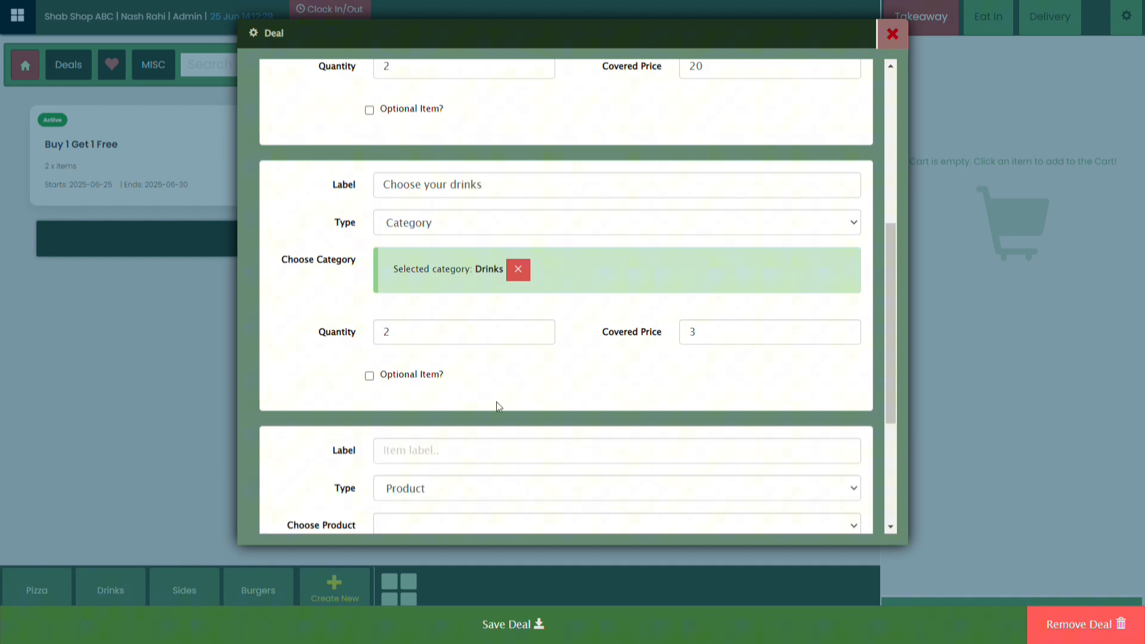
pyautogui.scroll(-4, 496, 401)
pyautogui.click(369, 375)
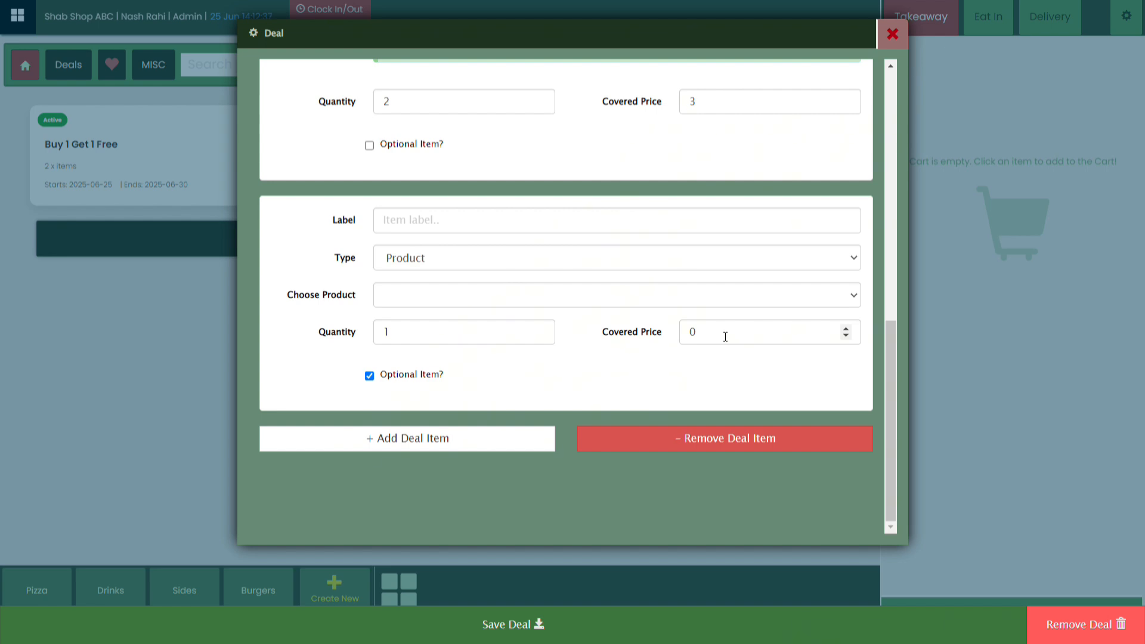
pyautogui.click(475, 289)
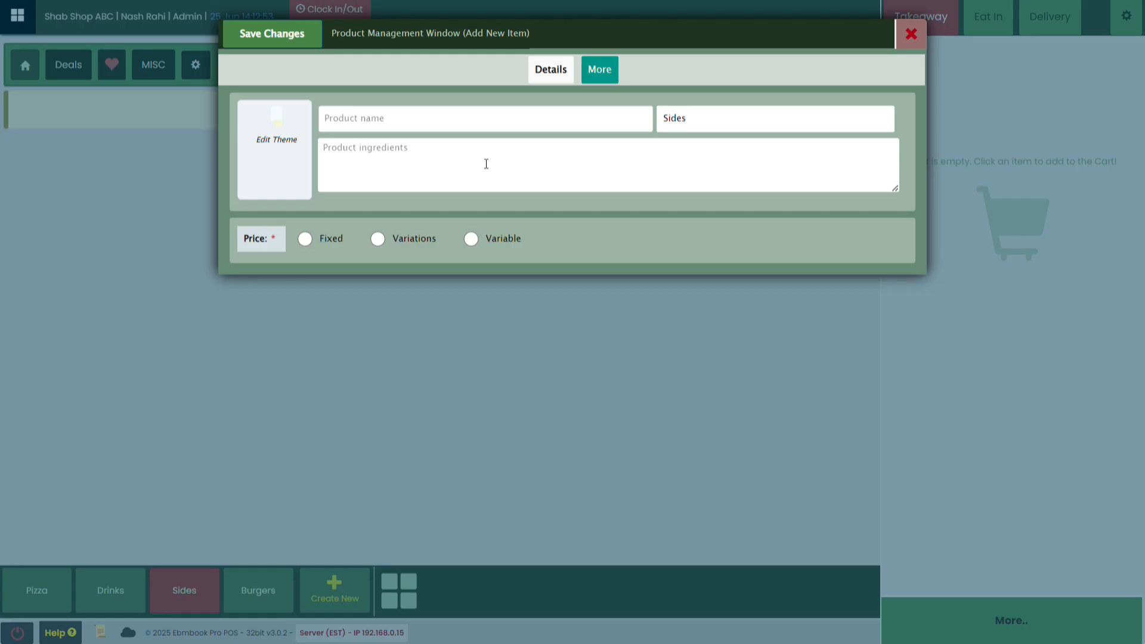
# Step: Create the product "Chips" in the Sides category with a fixed price of 1.5 and save it
pyautogui.write('Chips')
pyautogui.click(304, 239)
pyautogui.click(588, 325)
pyautogui.write('1.5')
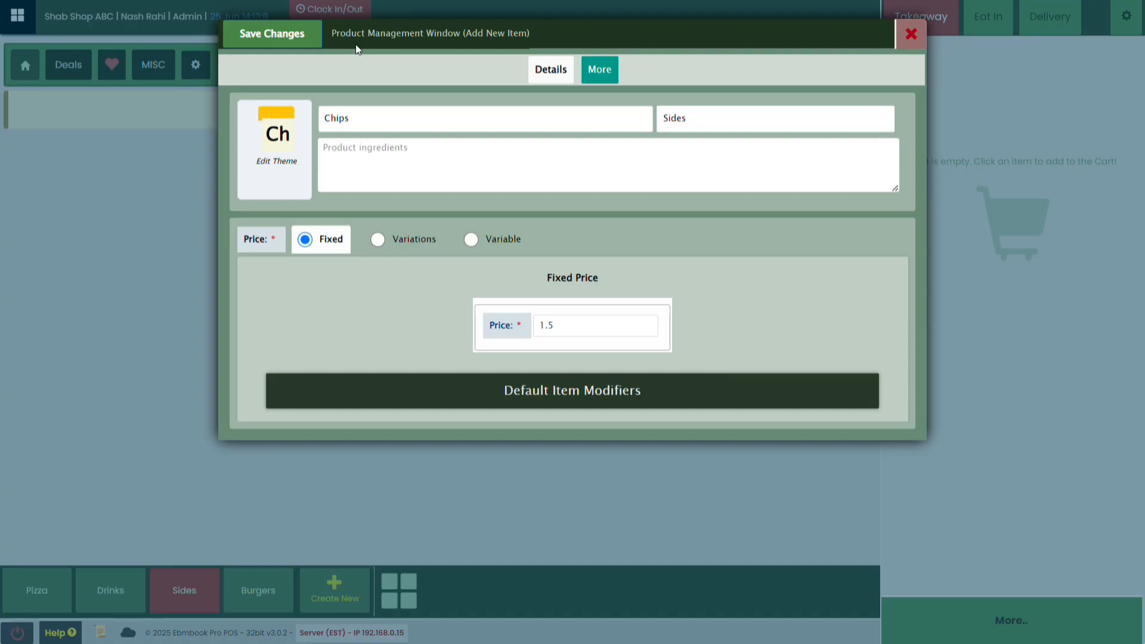
pyautogui.click(697, 119)
pyautogui.click(691, 261)
pyautogui.click(273, 40)
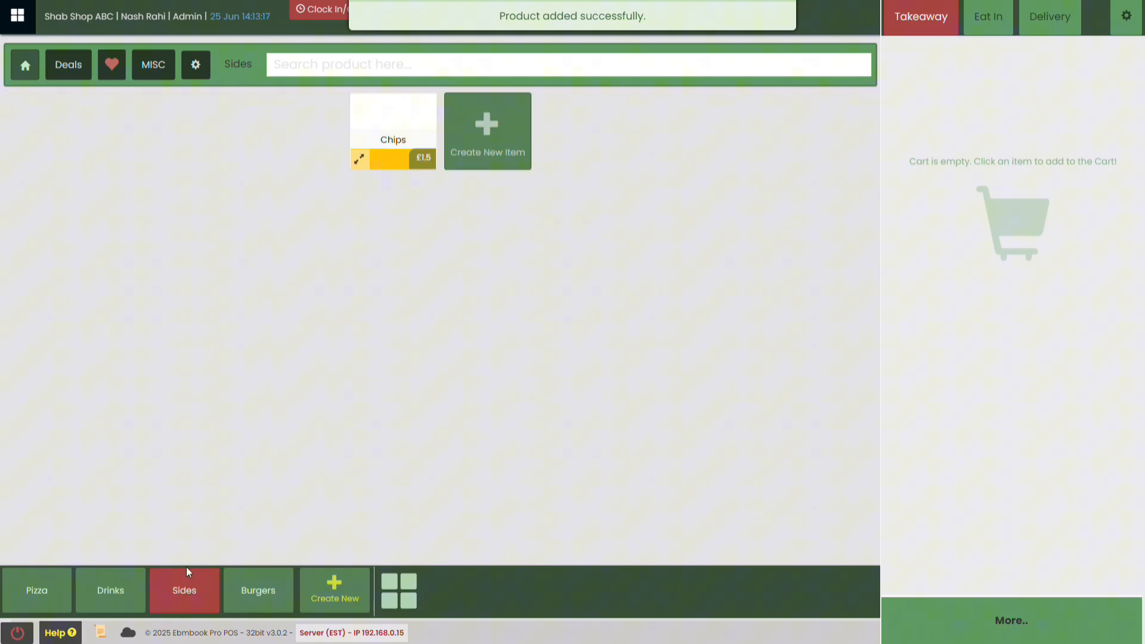
# Step: Reopen the Buy 1 Get 1 Free deal for editing and add a third deal item marked as optional
pyautogui.click(69, 67)
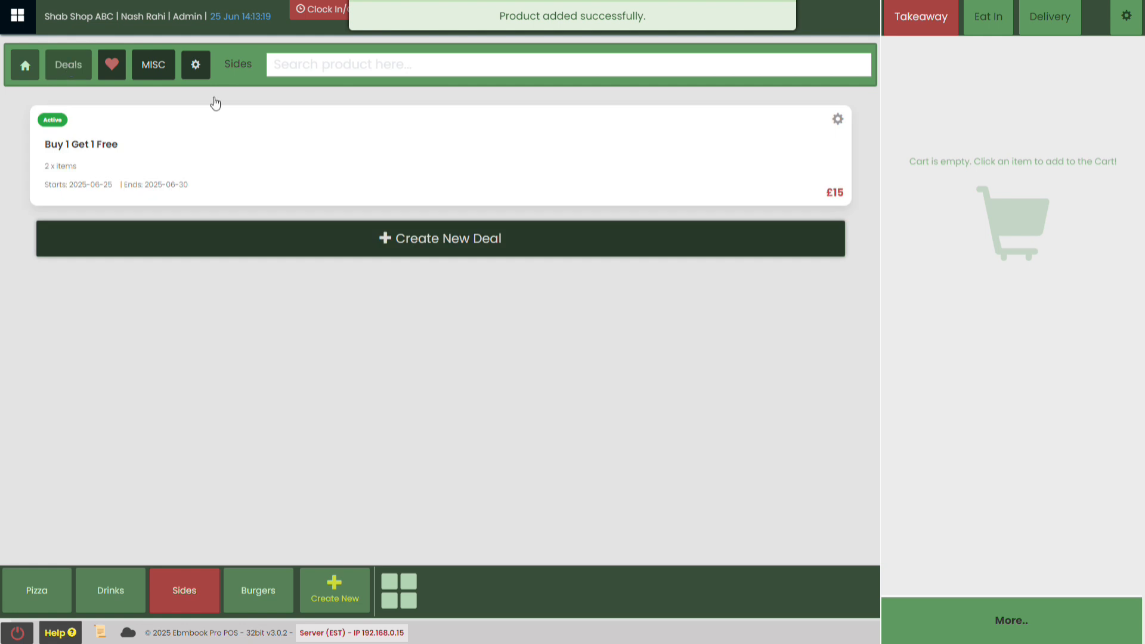
pyautogui.click(836, 117)
pyautogui.scroll(-6, 656, 354)
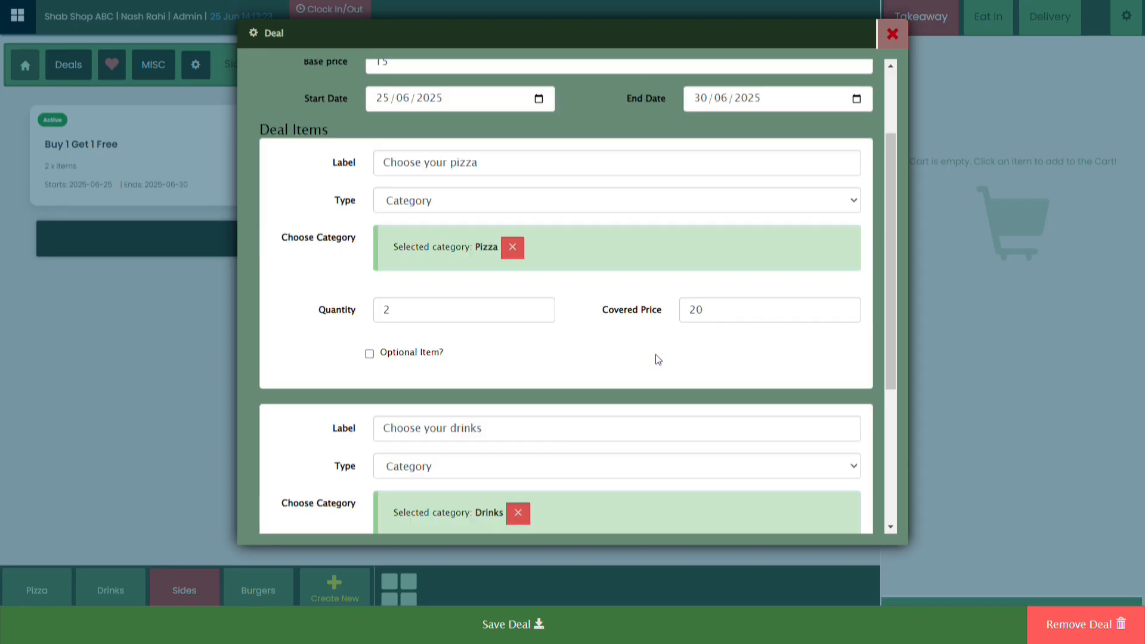
pyautogui.click(403, 442)
pyautogui.scroll(-4, 484, 310)
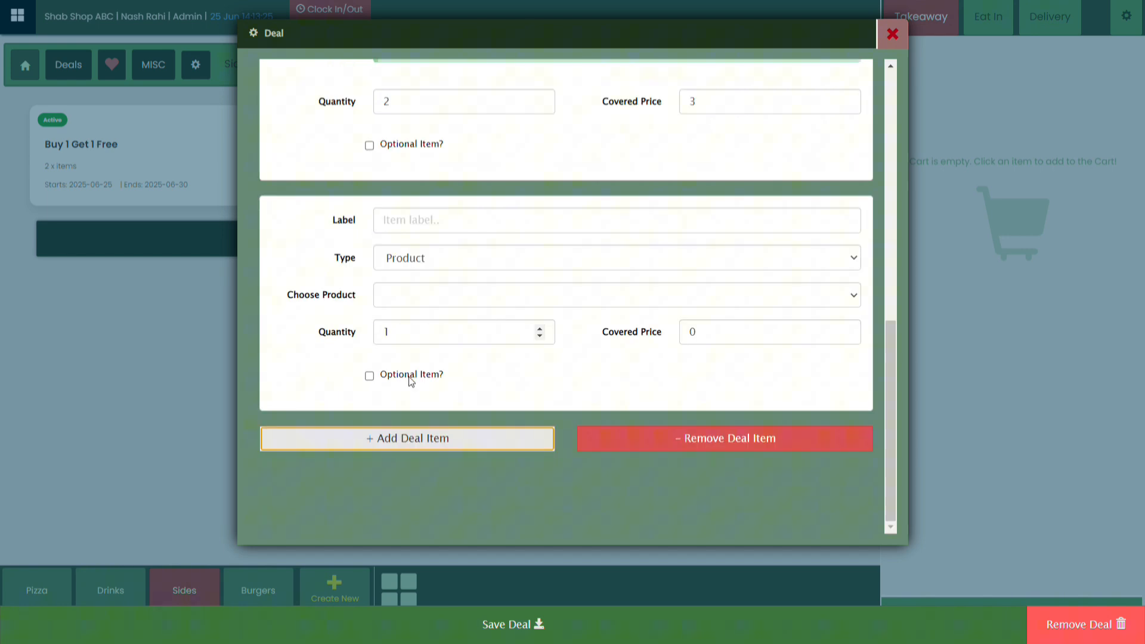
pyautogui.click(369, 375)
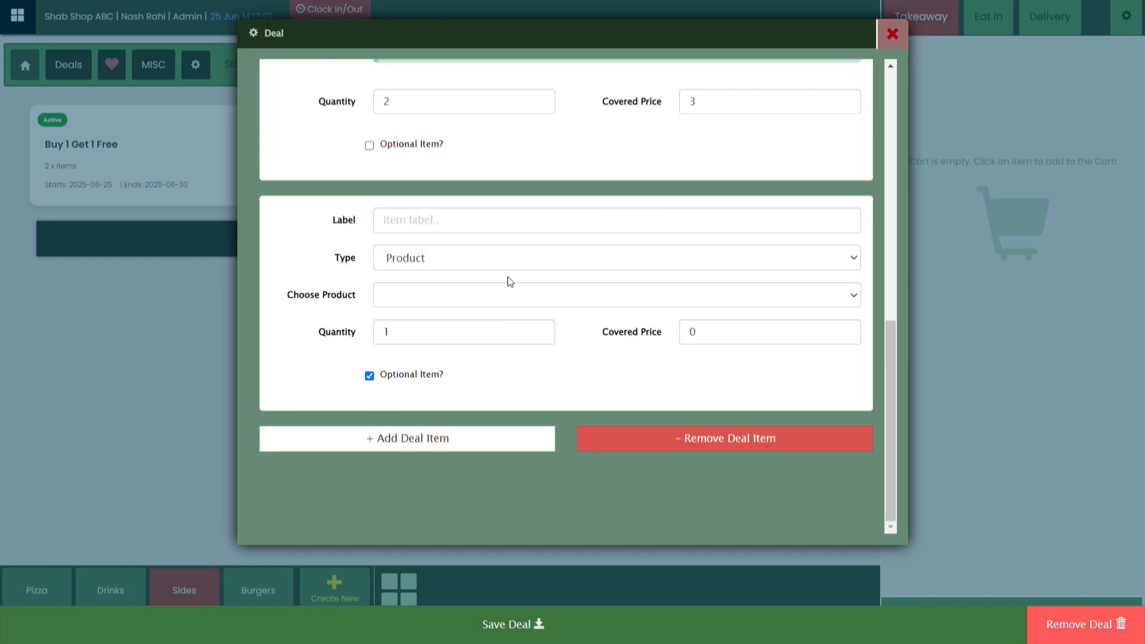
# Step: Keep the third deal item's type as Product and assign it the Chips (1.5) product
pyautogui.click(486, 260)
pyautogui.click(489, 263)
pyautogui.click(457, 259)
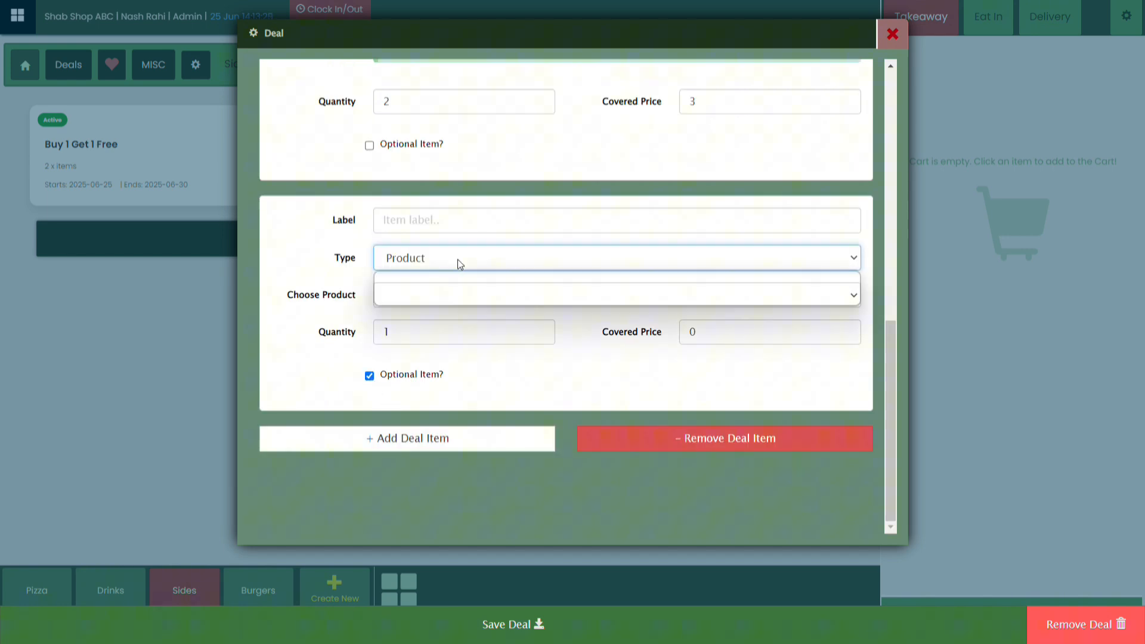
pyautogui.click(434, 282)
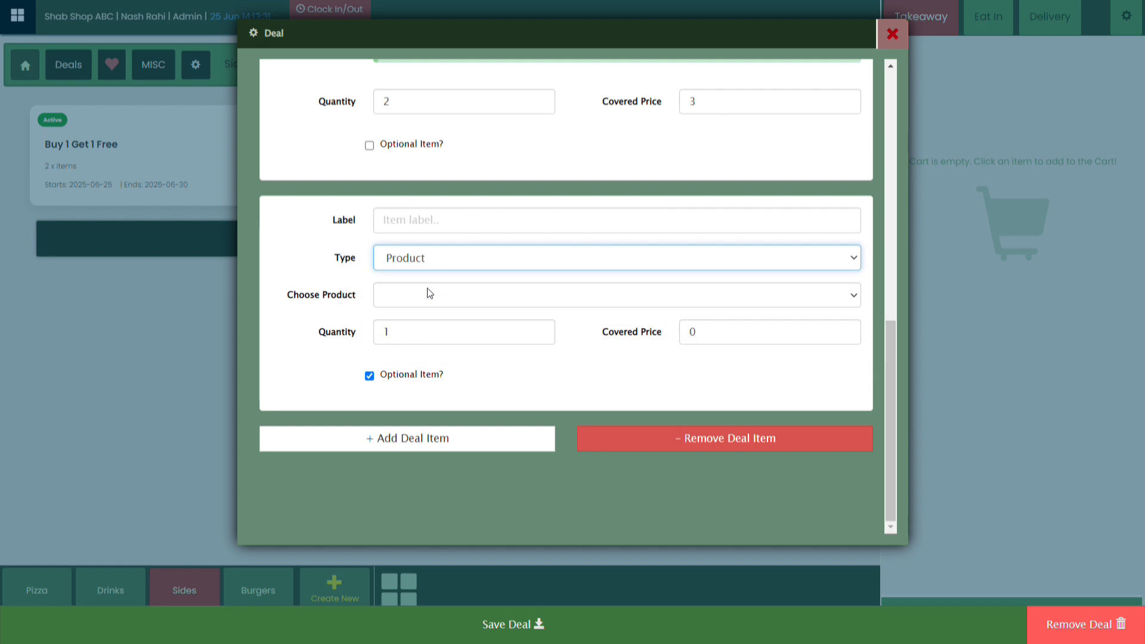
pyautogui.click(421, 295)
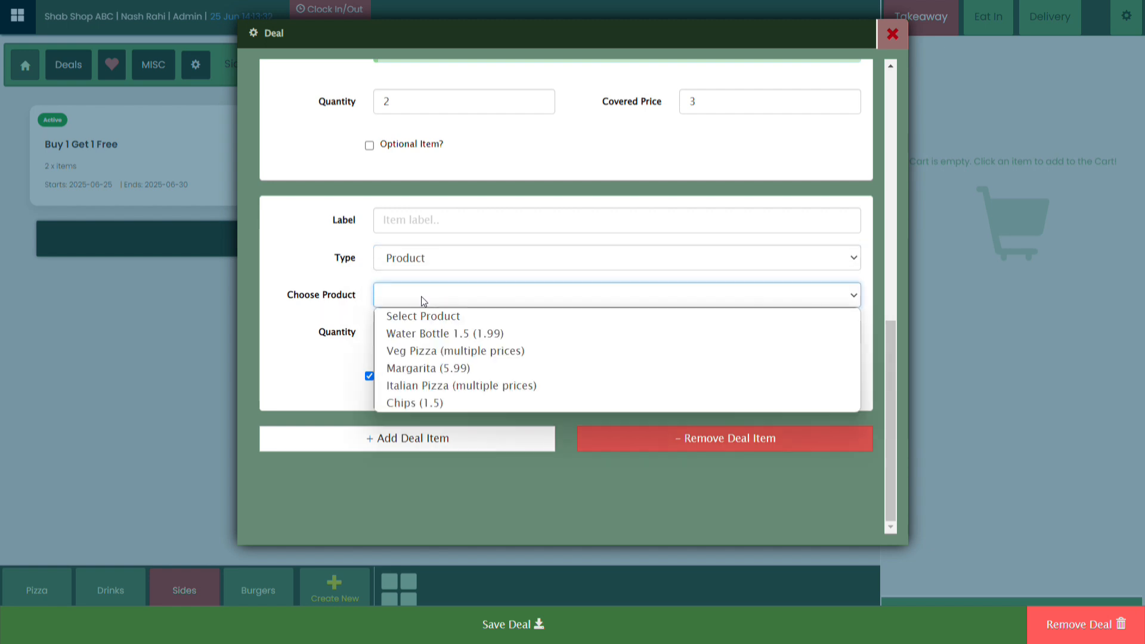
pyautogui.click(428, 405)
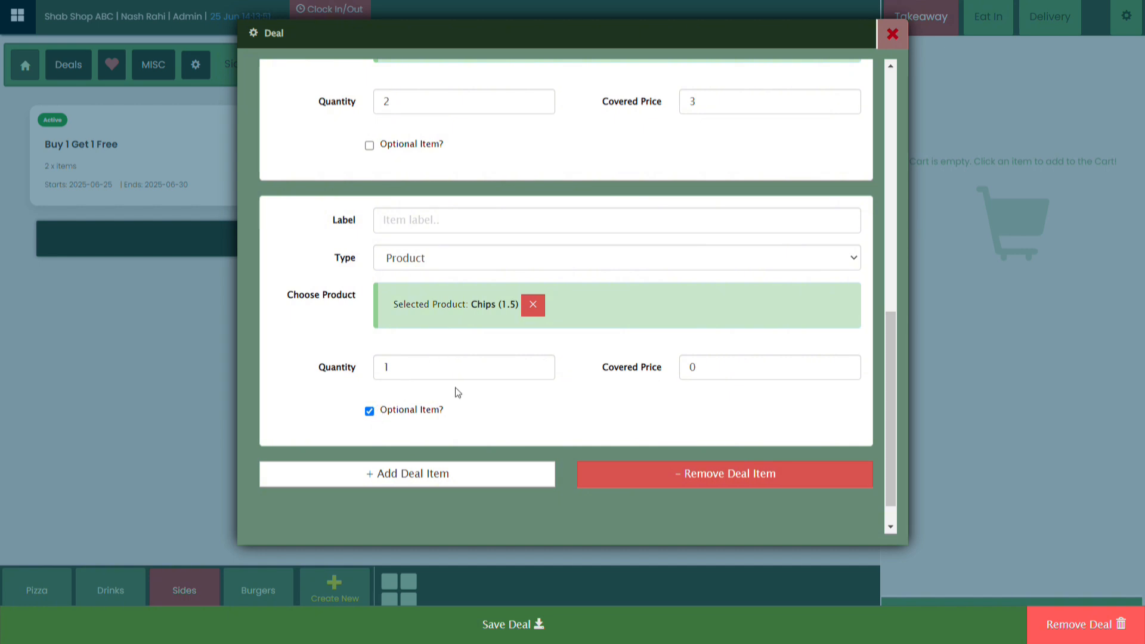
# Step: Label the third deal item "Would you like chips?" and save the deal
pyautogui.click(417, 219)
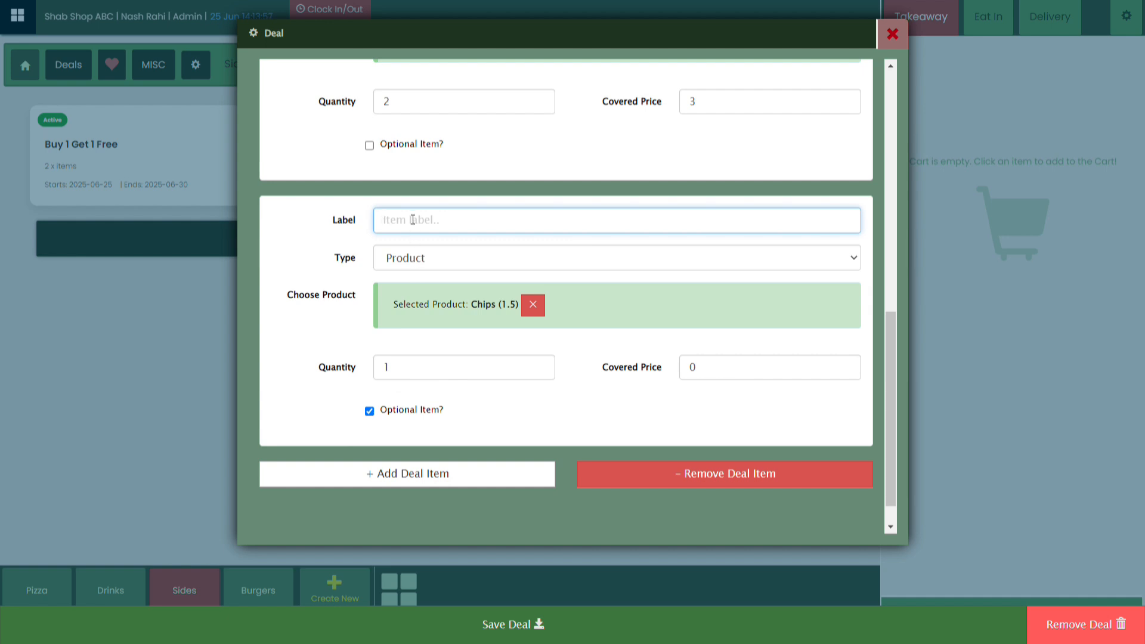
pyautogui.write('Would you like')
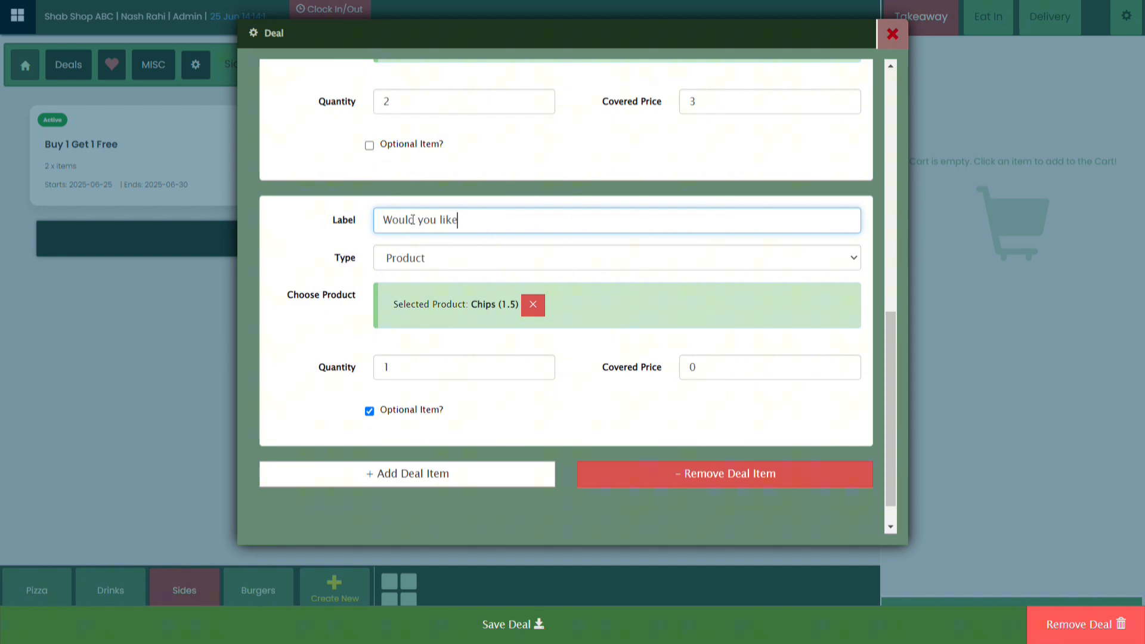
pyautogui.write(' chips?')
pyautogui.click(522, 626)
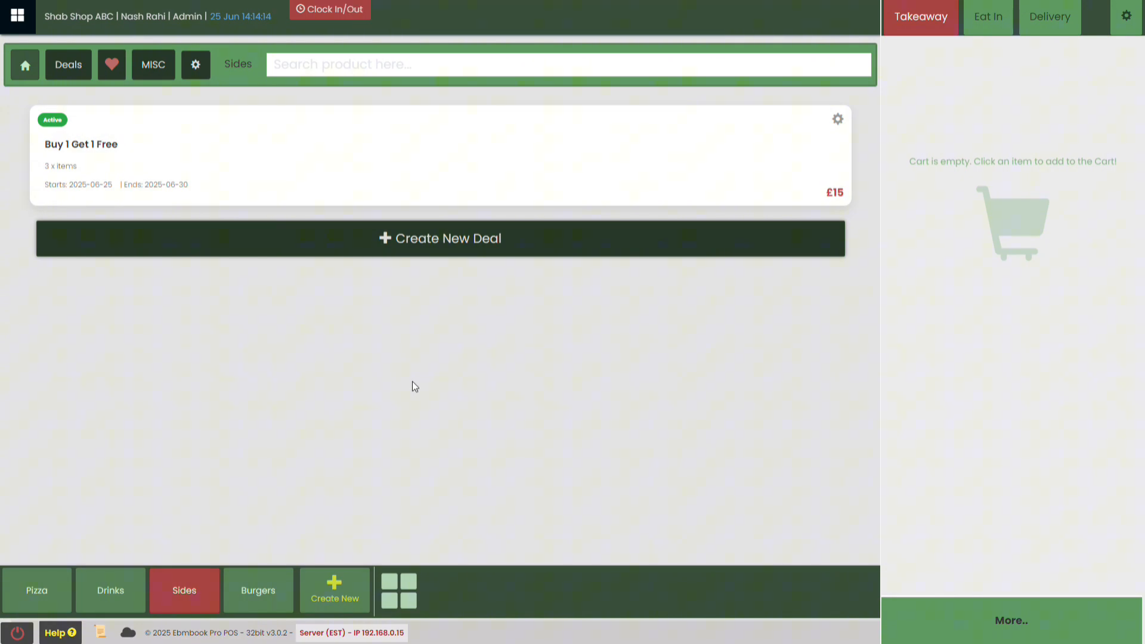
# Step: Start ordering the Buy 1 Get 1 Free deal and leave out the optional Chips after removing and re-adding them once
pyautogui.click(413, 155)
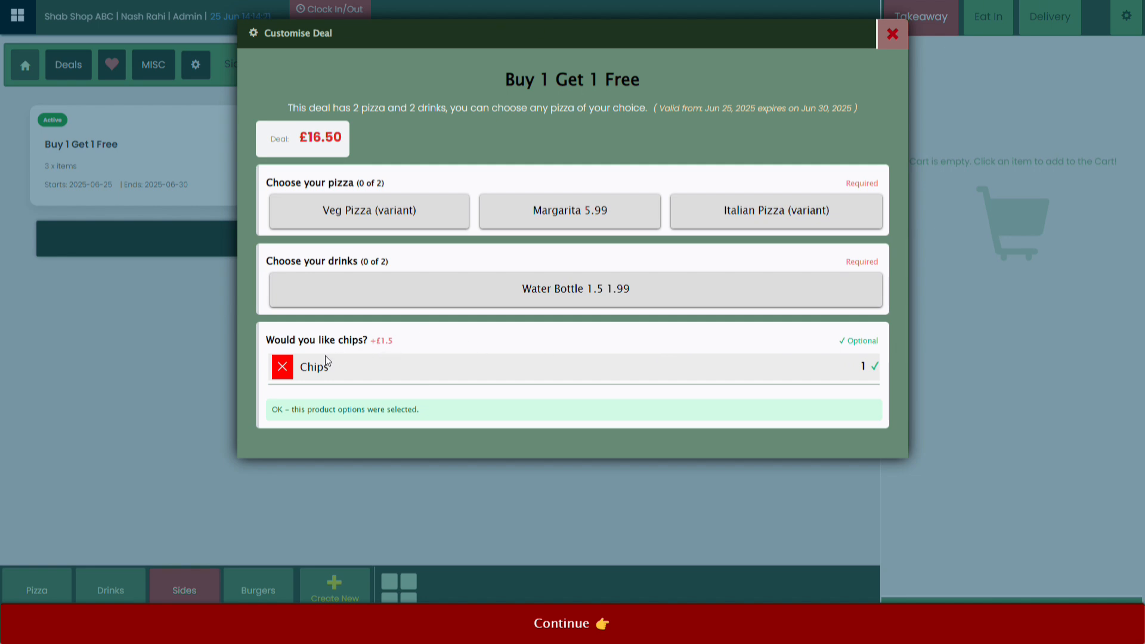
pyautogui.click(280, 369)
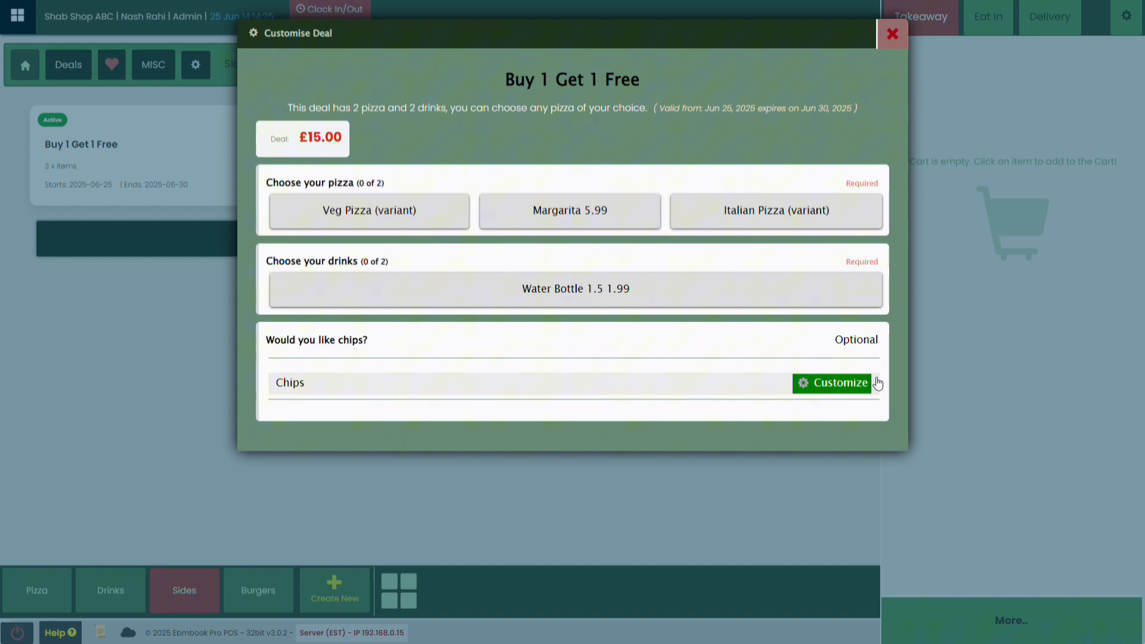
pyautogui.click(829, 391)
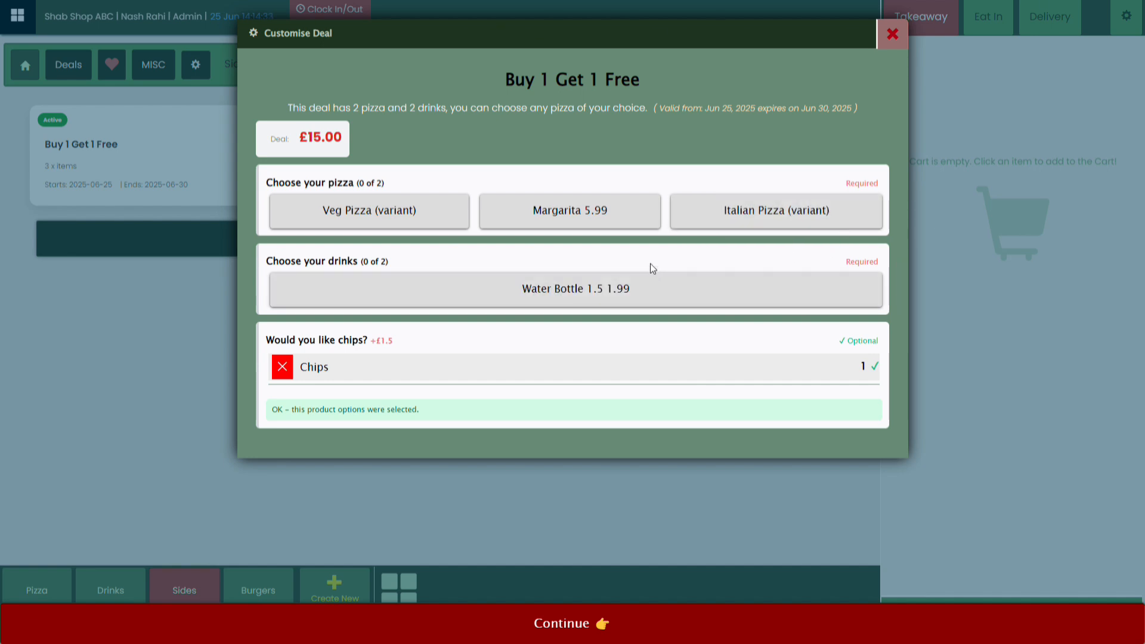
pyautogui.click(596, 632)
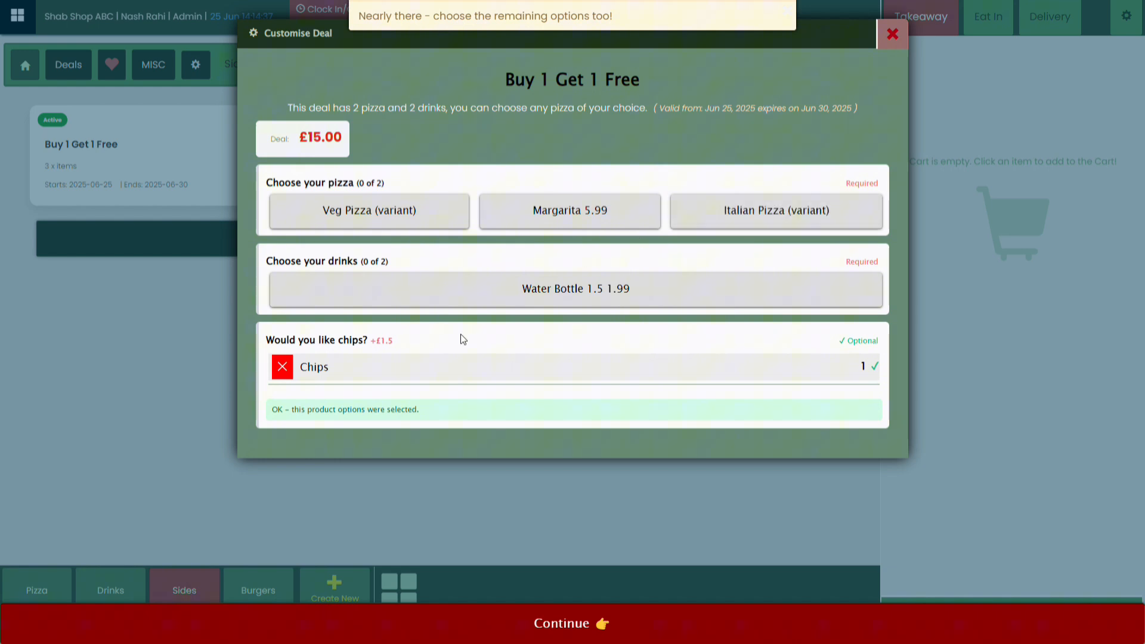
pyautogui.click(282, 366)
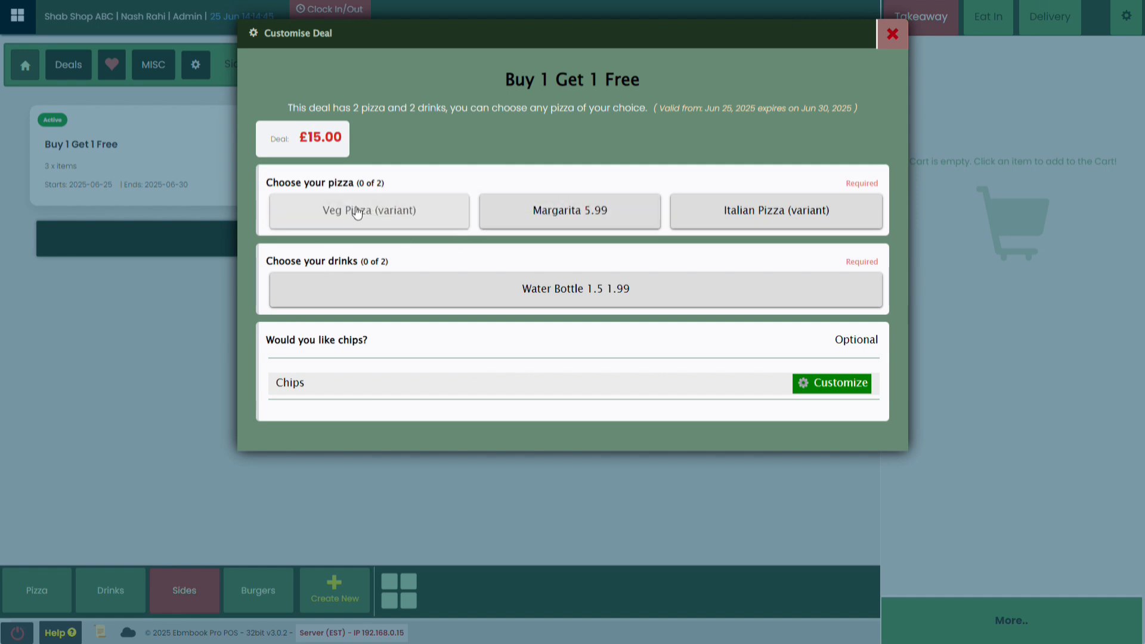
# Step: Try a Margarita as the deal's first pizza, and replace it with a Medium Veg Pizza
pyautogui.click(597, 221)
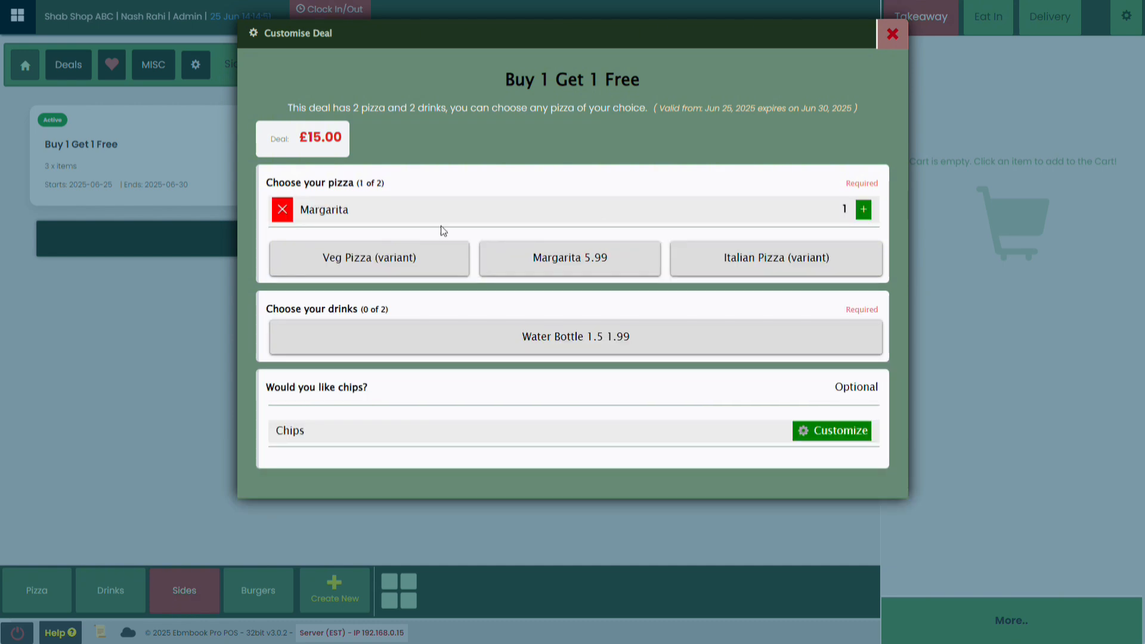
pyautogui.click(283, 210)
pyautogui.click(355, 240)
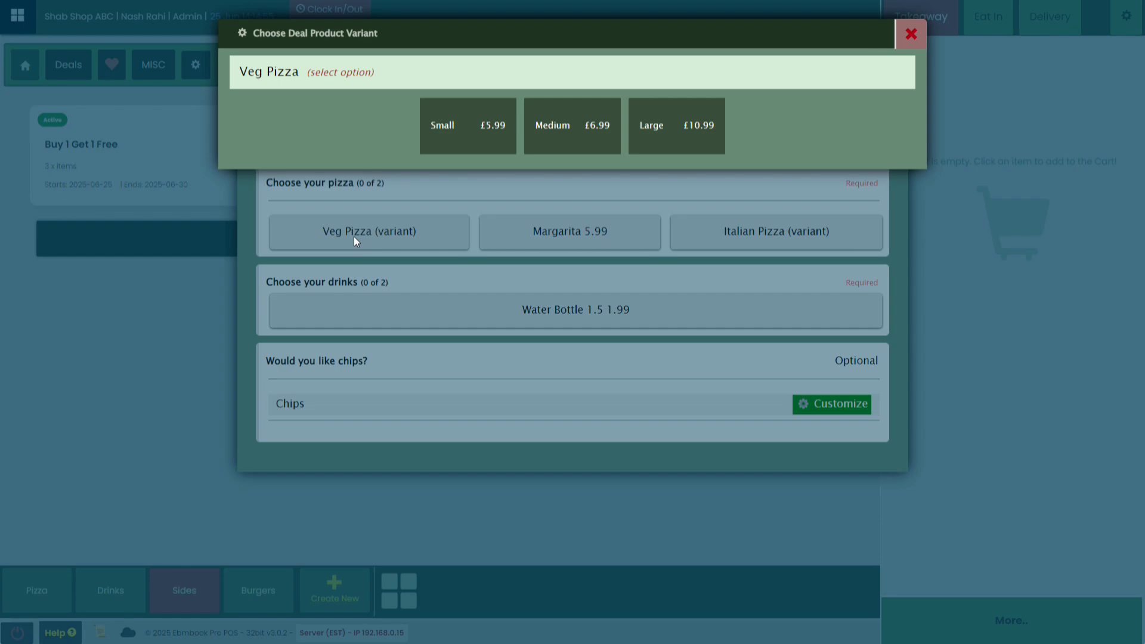
pyautogui.click(573, 125)
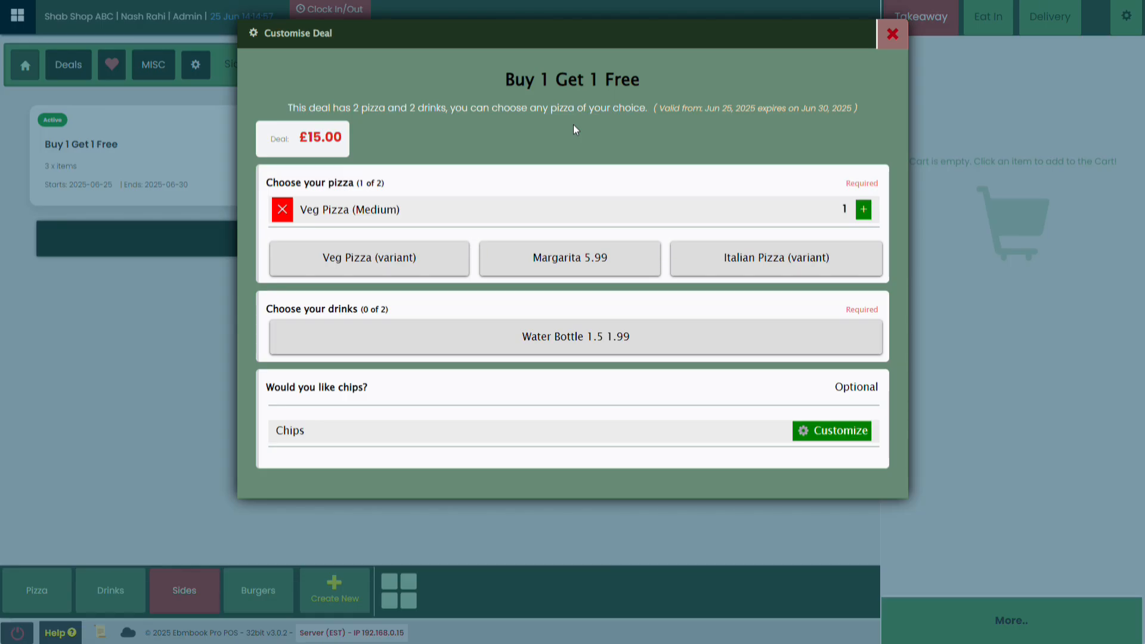
# Step: Add an M-size Italian Pizza as the second pizza, swapping its default Onions topping for two portions of Chilli
pyautogui.click(772, 267)
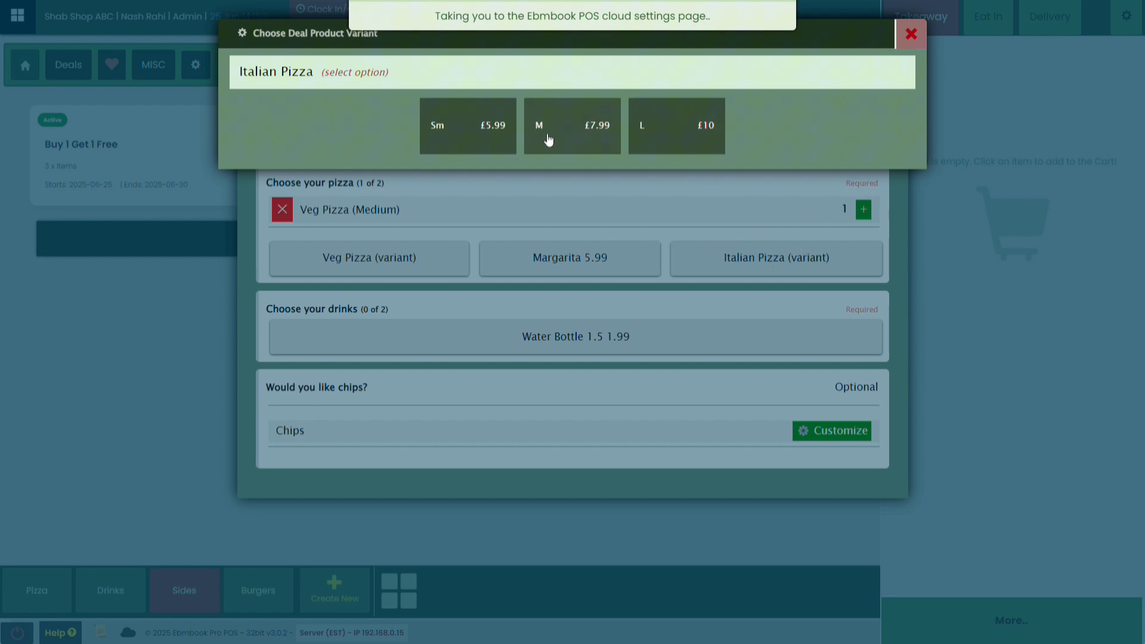
pyautogui.click(548, 141)
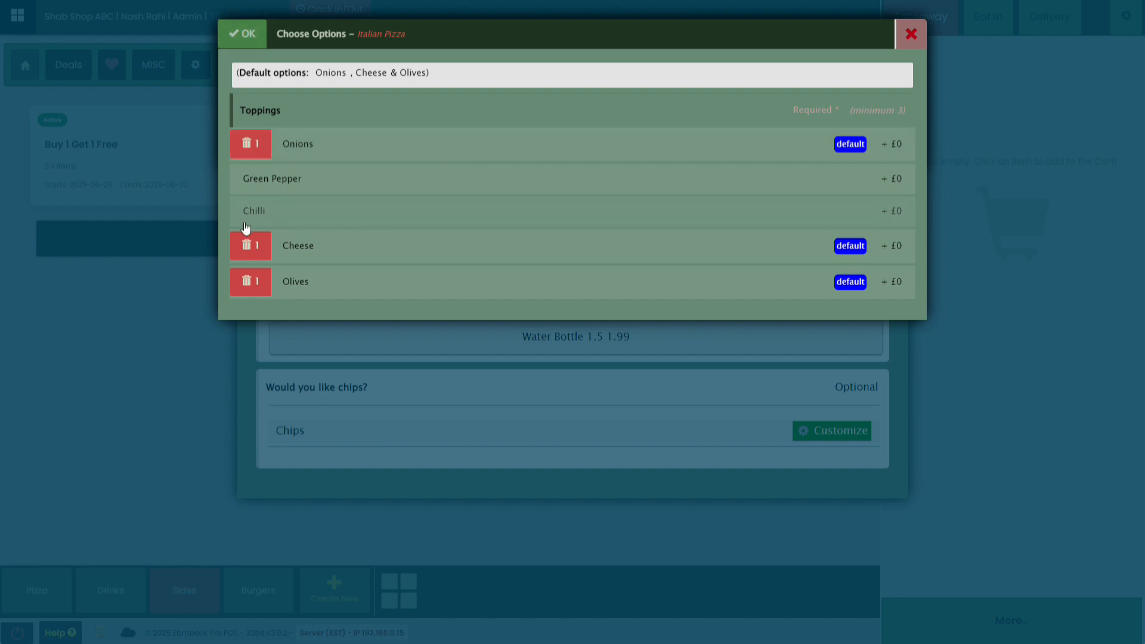
pyautogui.click(250, 150)
pyautogui.click(319, 210)
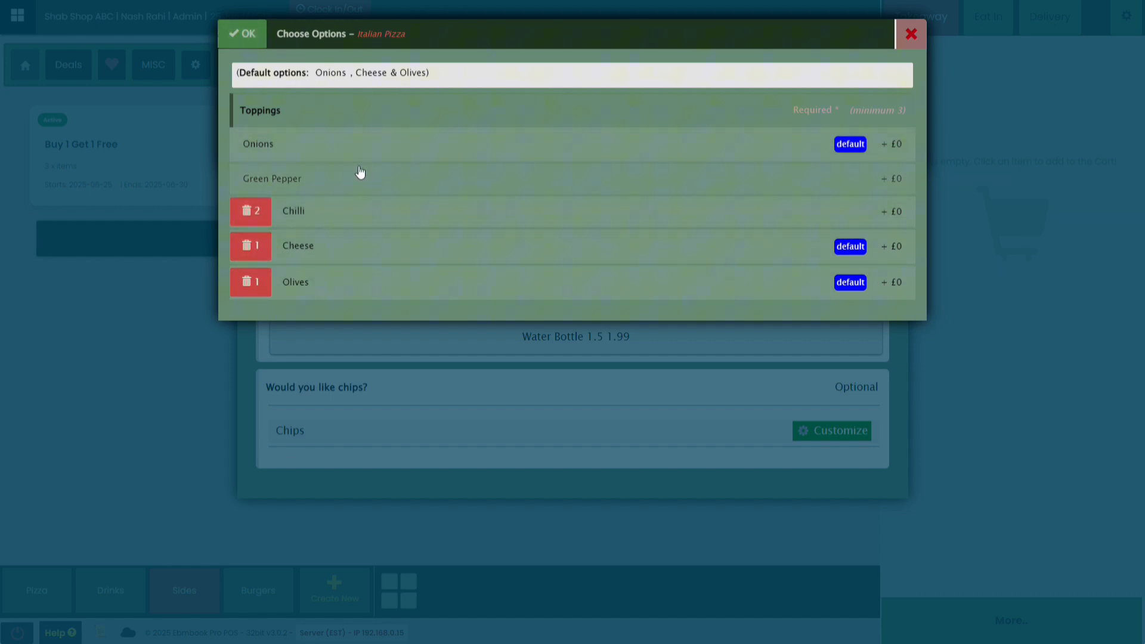
pyautogui.click(243, 35)
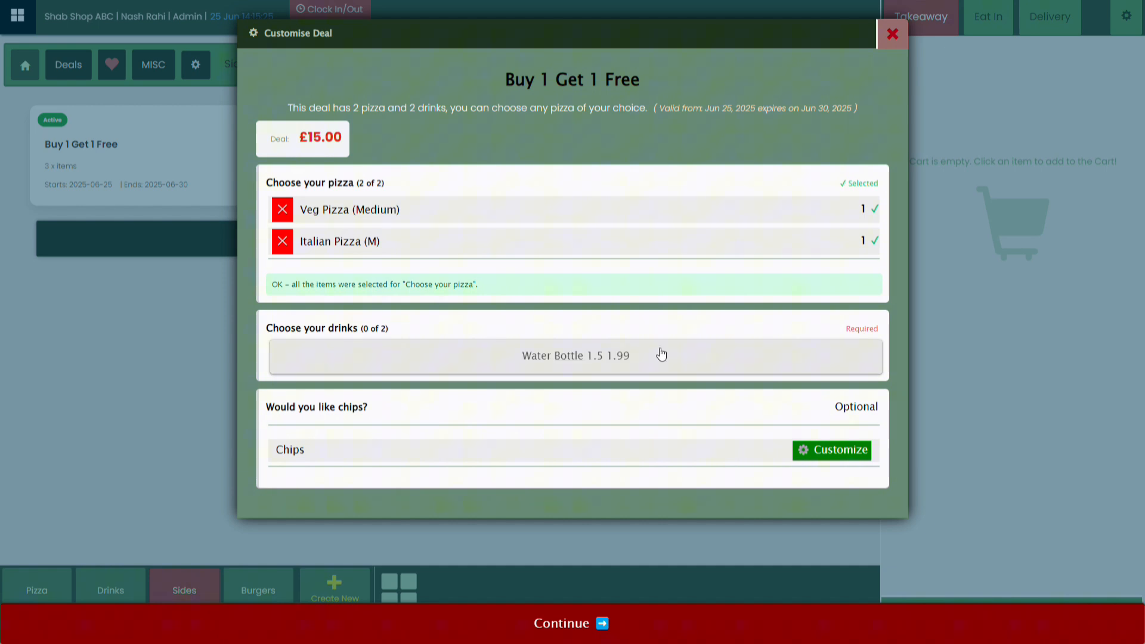
# Step: Select two Water Bottle 1.5 drinks for the deal and add the deal to the cart
pyautogui.click(588, 626)
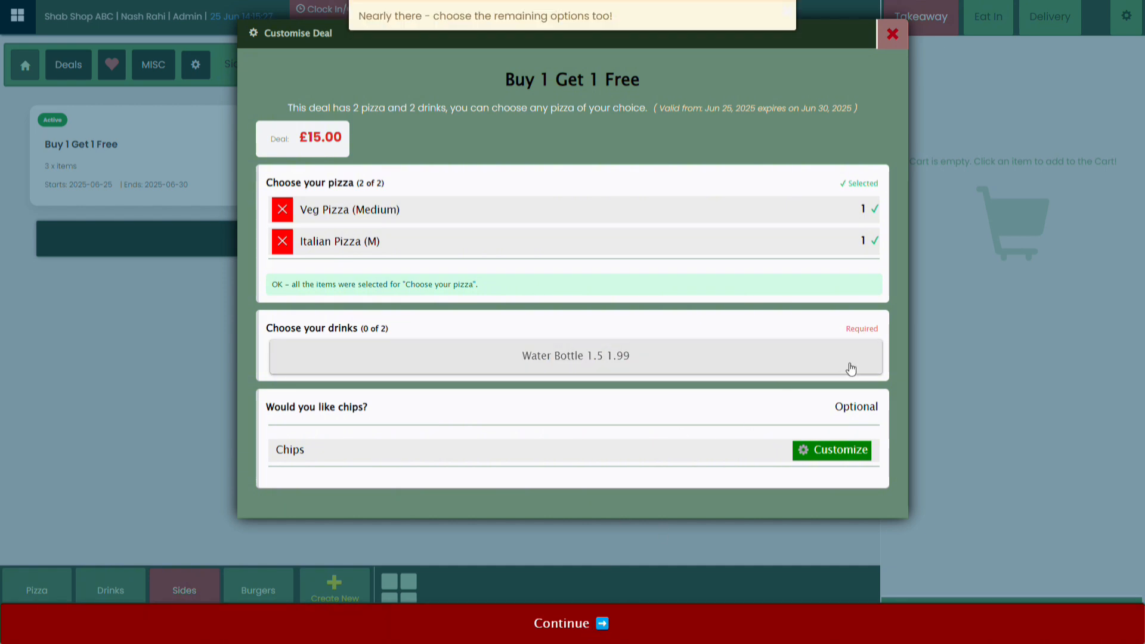
pyautogui.click(566, 355)
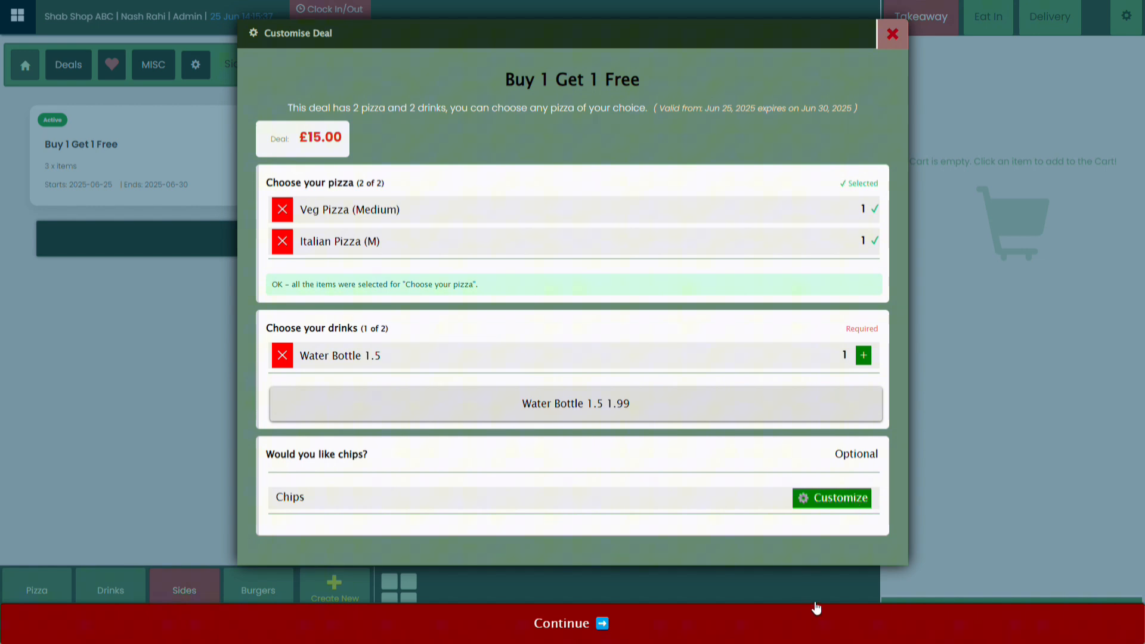
pyautogui.click(721, 640)
pyautogui.click(862, 356)
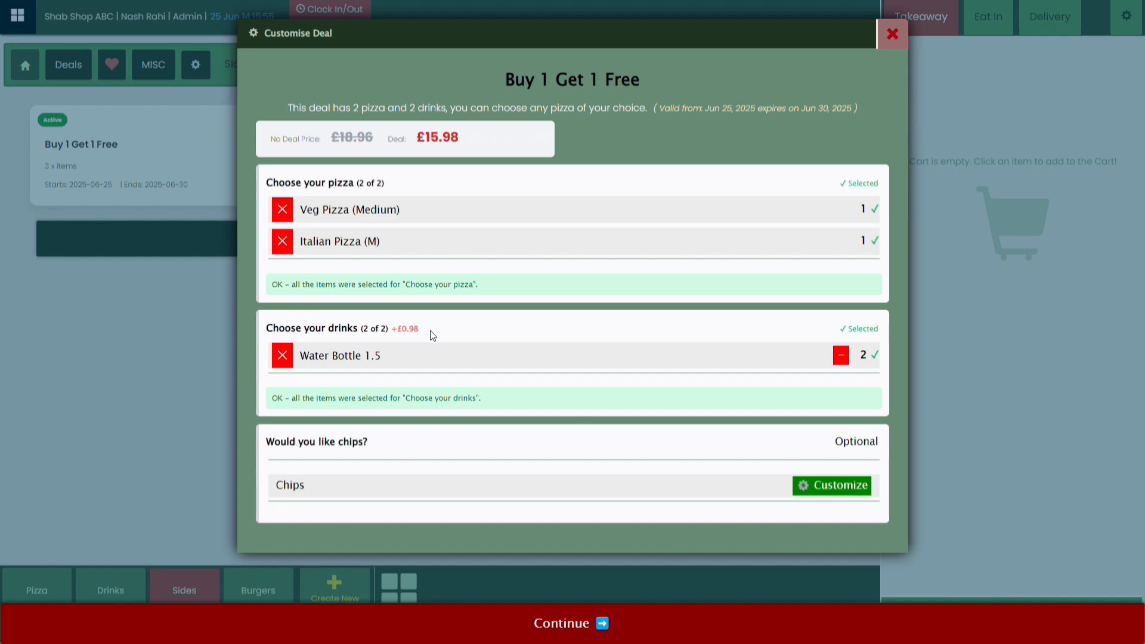
pyautogui.click(602, 623)
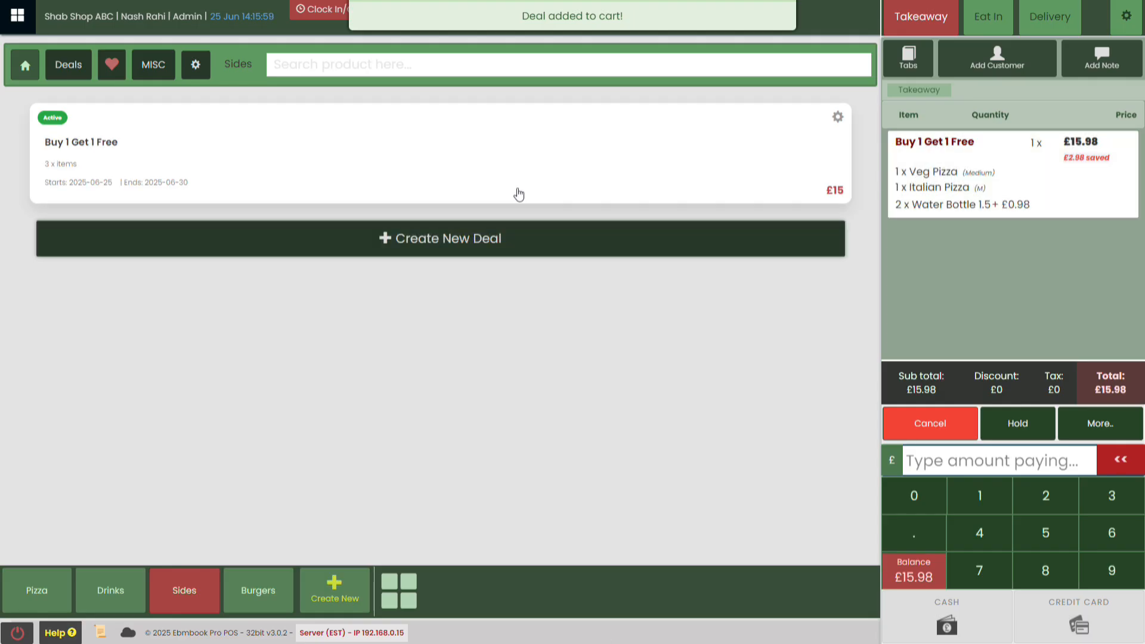
# Step: Reopen the Buy 1 Get 1 Free deal for editing and go to its drinks item
pyautogui.click(838, 115)
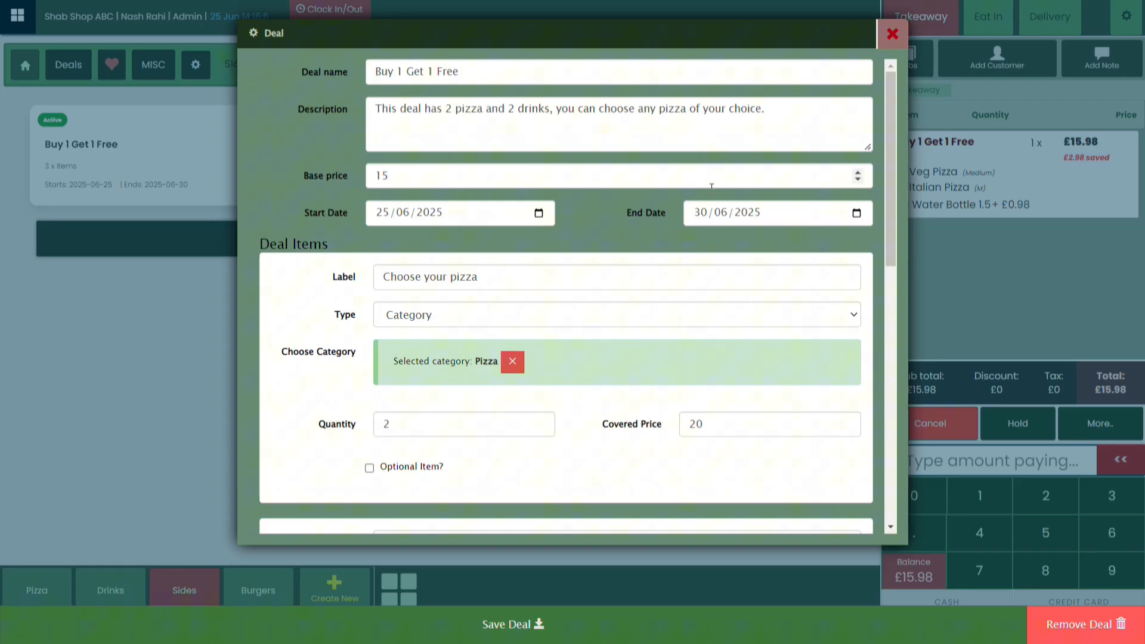
pyautogui.scroll(-8, 711, 187)
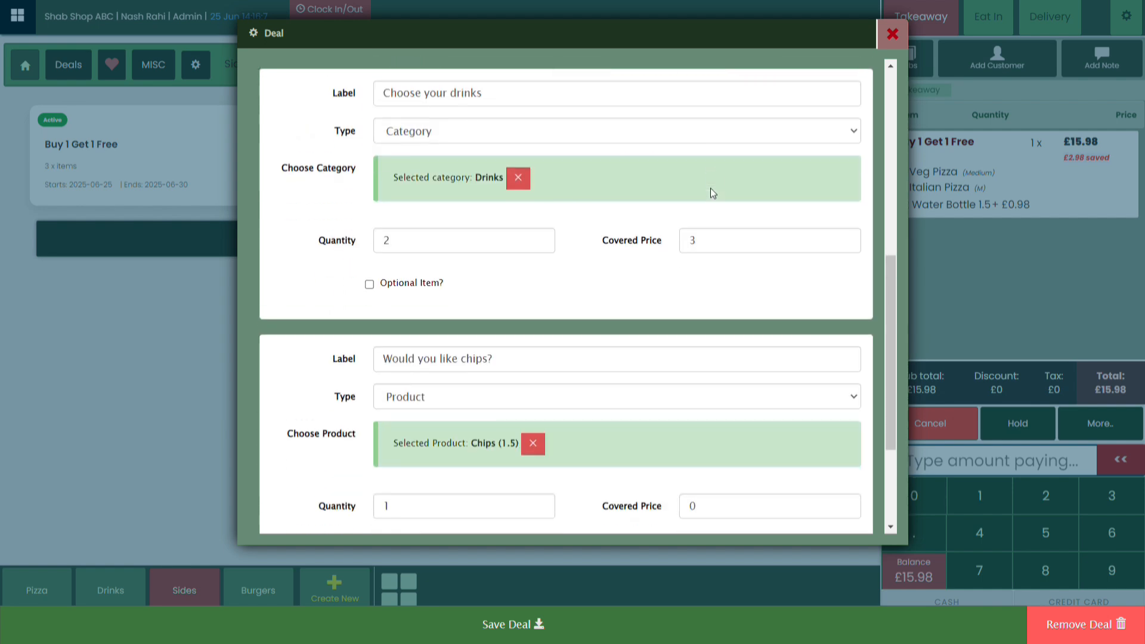
pyautogui.scroll(4, 651, 210)
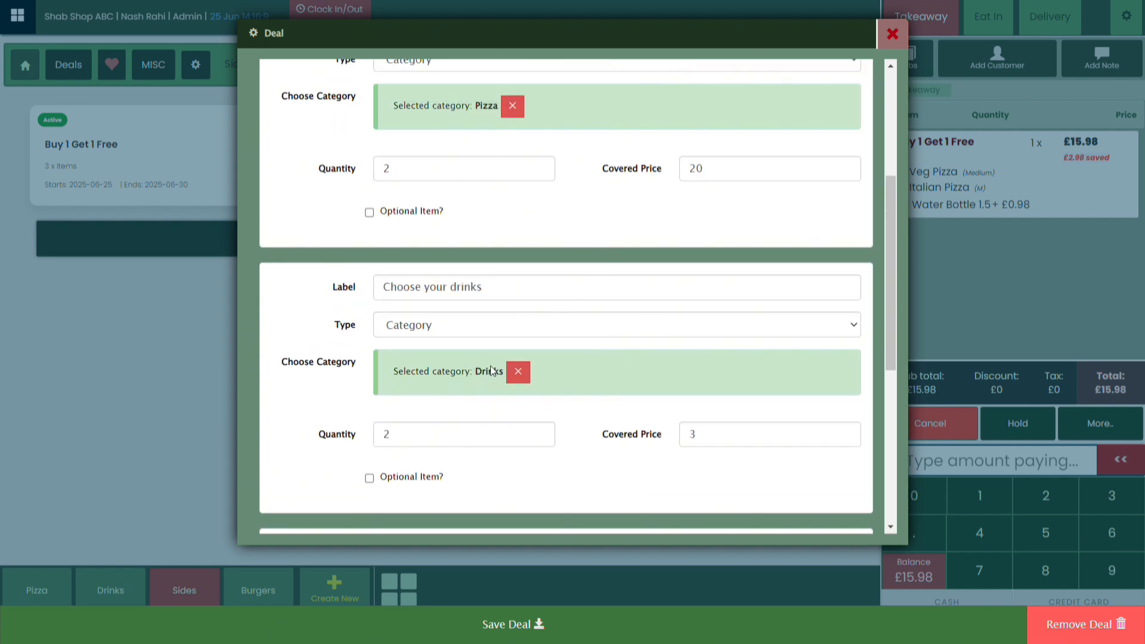
# Step: Try the Product type for the "Choose your drinks" item, look through its product list, and restore the Category type
pyautogui.click(489, 327)
pyautogui.click(441, 345)
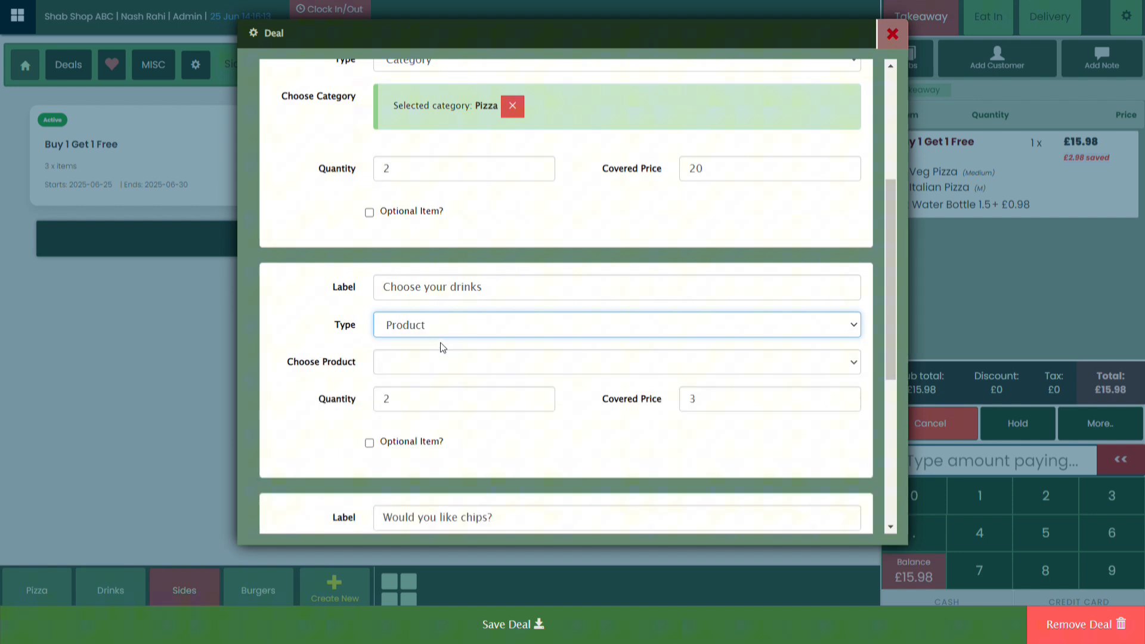
pyautogui.click(430, 331)
pyautogui.click(377, 356)
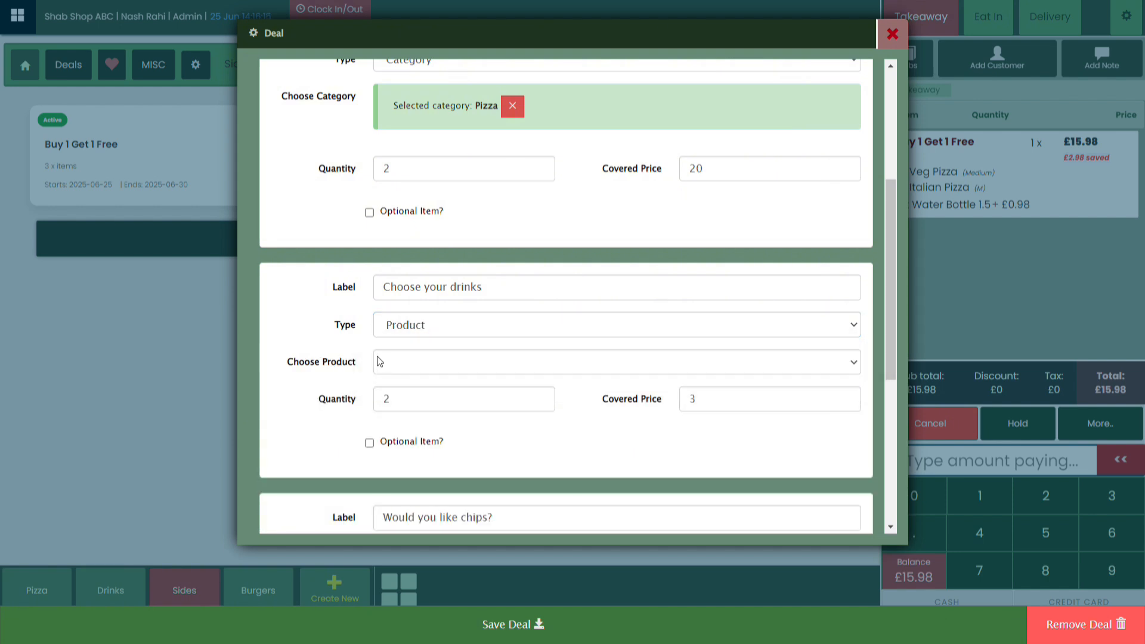
pyautogui.click(443, 367)
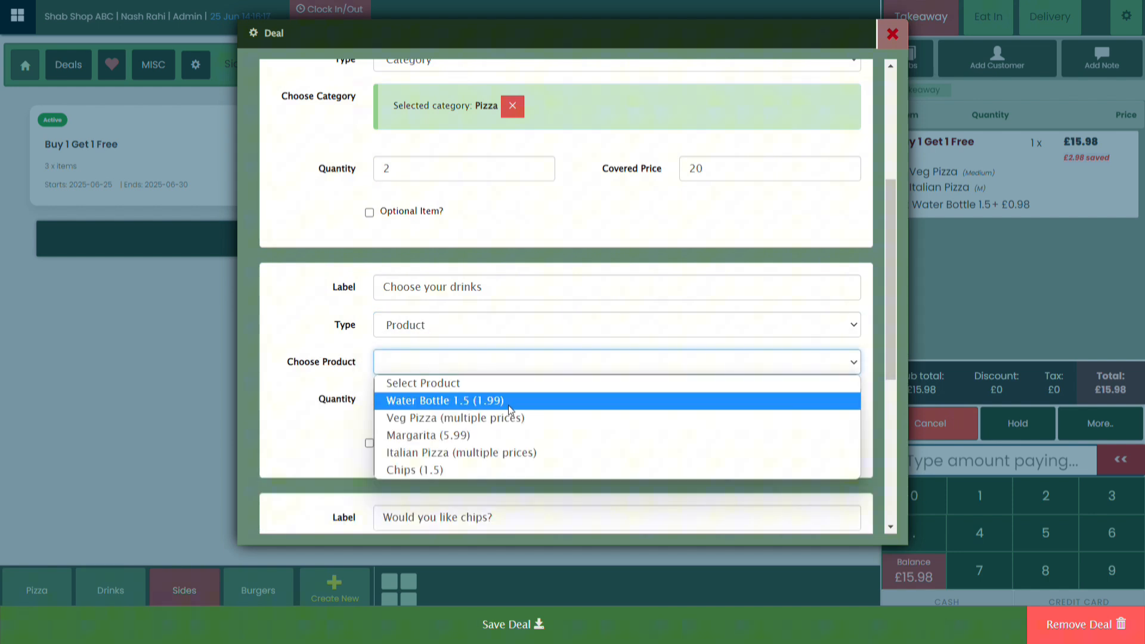
pyautogui.click(290, 351)
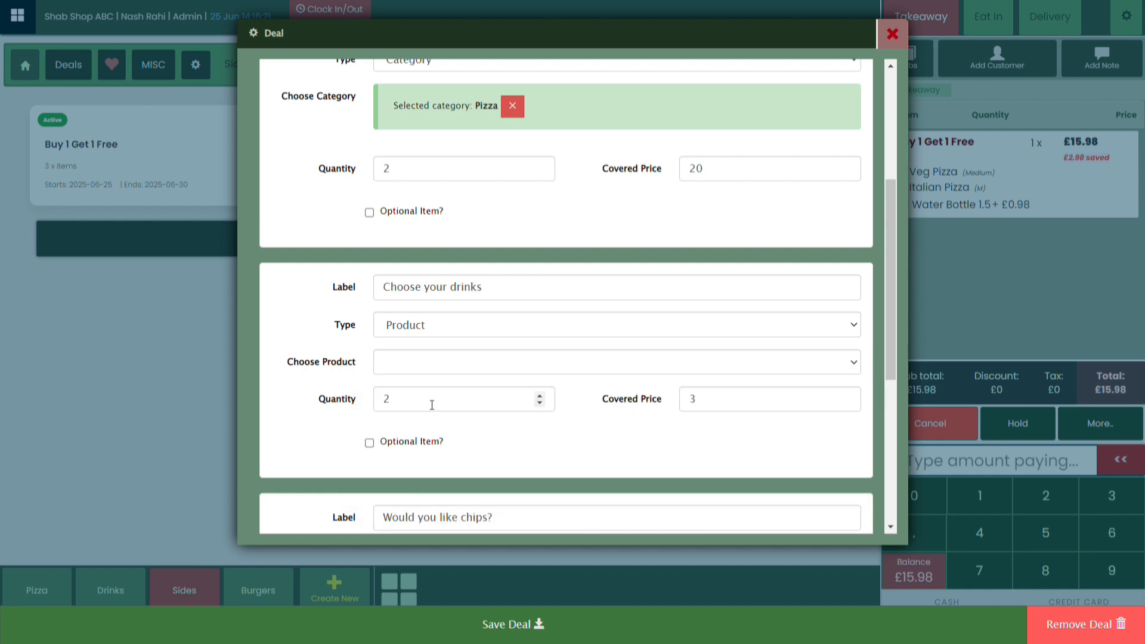
pyautogui.click(421, 325)
pyautogui.click(419, 362)
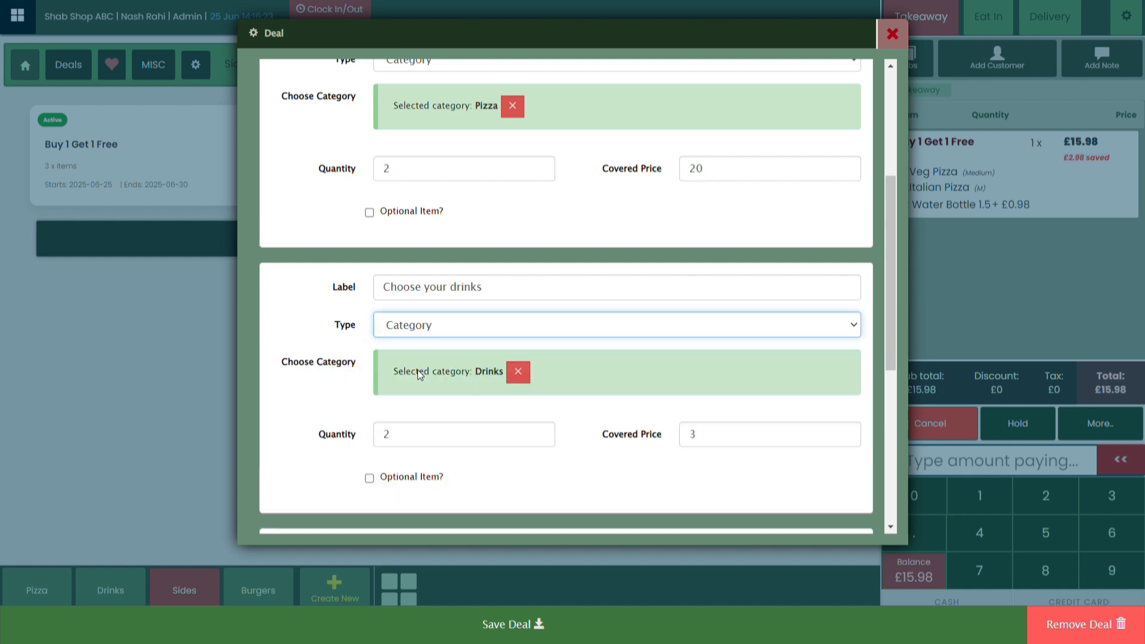
# Step: Set the covered price of the "Choose your drinks" item to 4 and save the deal
pyautogui.scroll(-2, 465, 385)
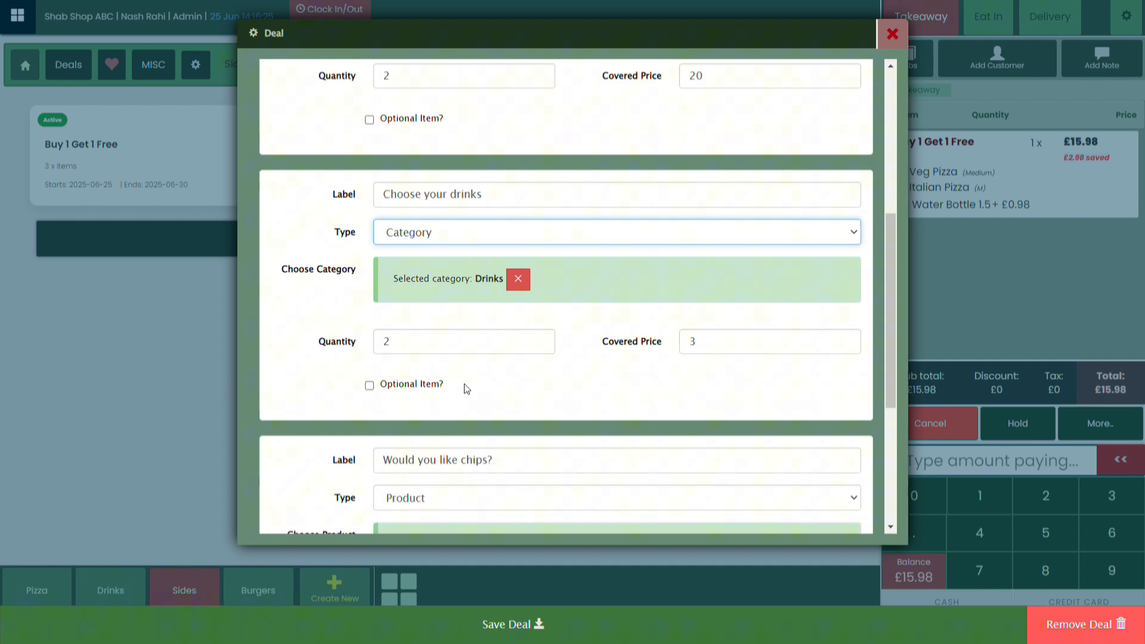
pyautogui.click(685, 350)
pyautogui.moveTo(685, 351); pyautogui.dragTo(665, 341)
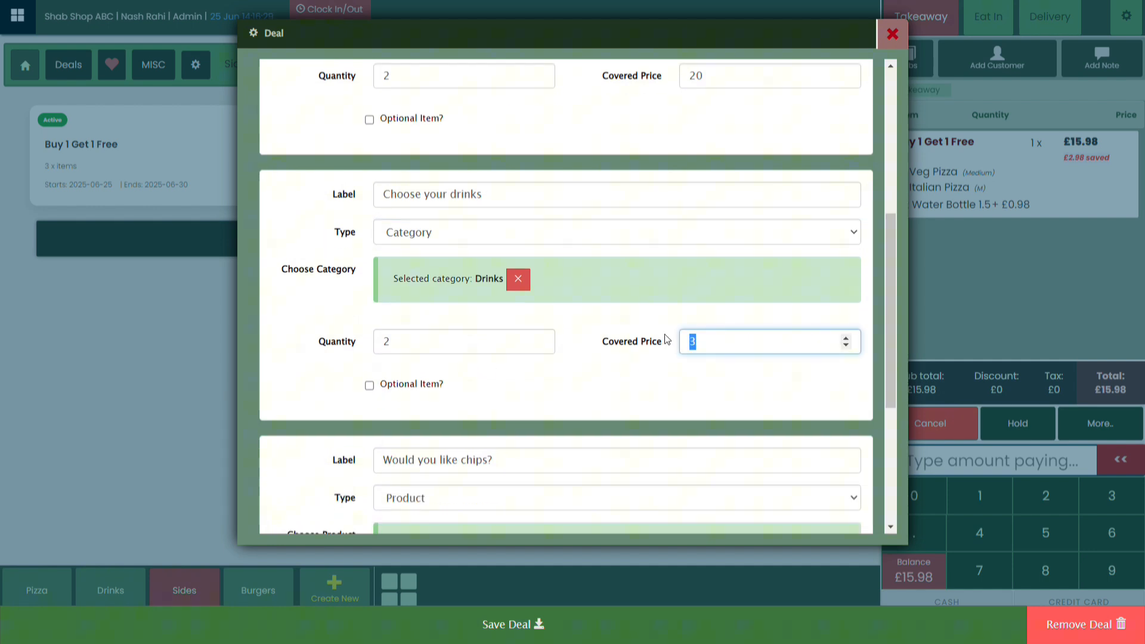
pyautogui.write('4')
pyautogui.click(564, 624)
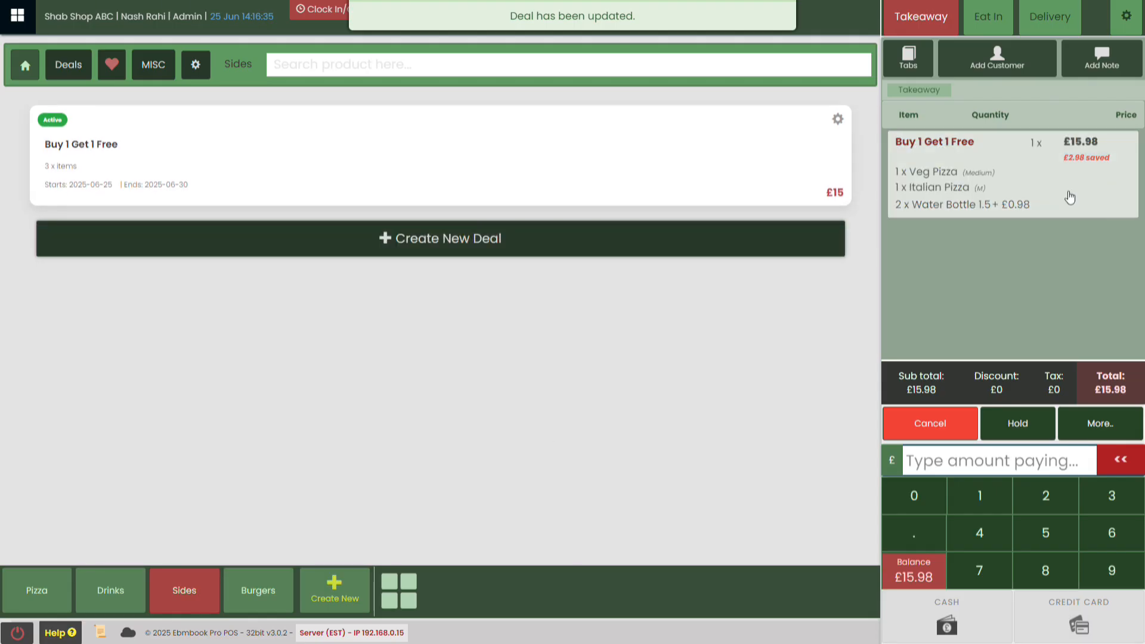
# Step: Cancel the current order and start a new Buy 1 Get 1 Free deal with a Small Veg Pizza and a Margarita
pyautogui.click(948, 424)
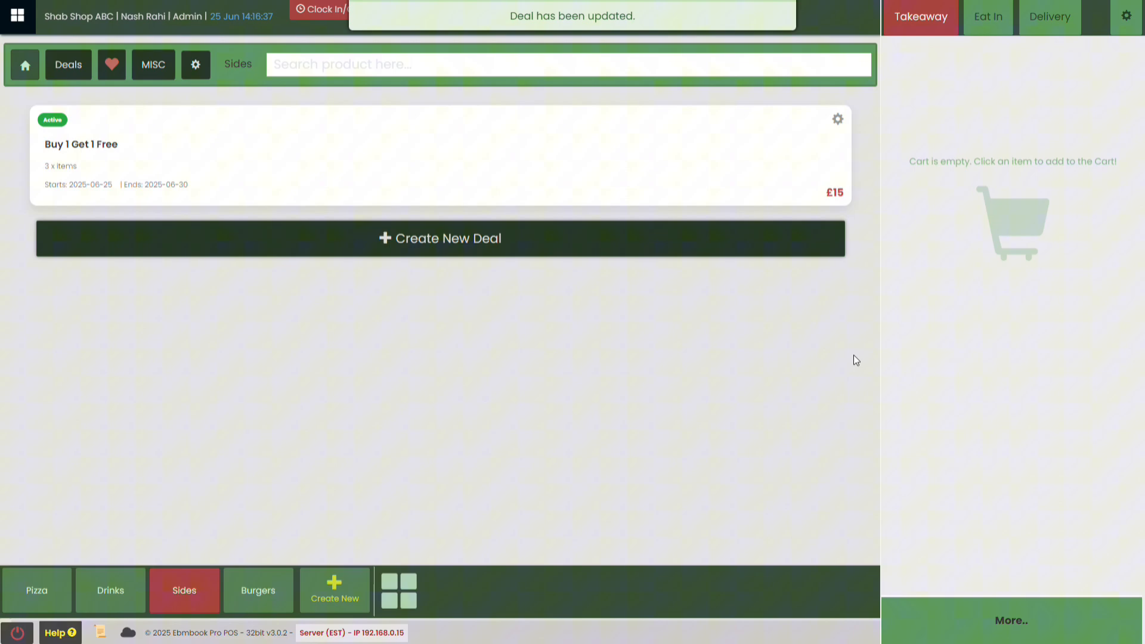
pyautogui.click(723, 143)
pyautogui.click(409, 210)
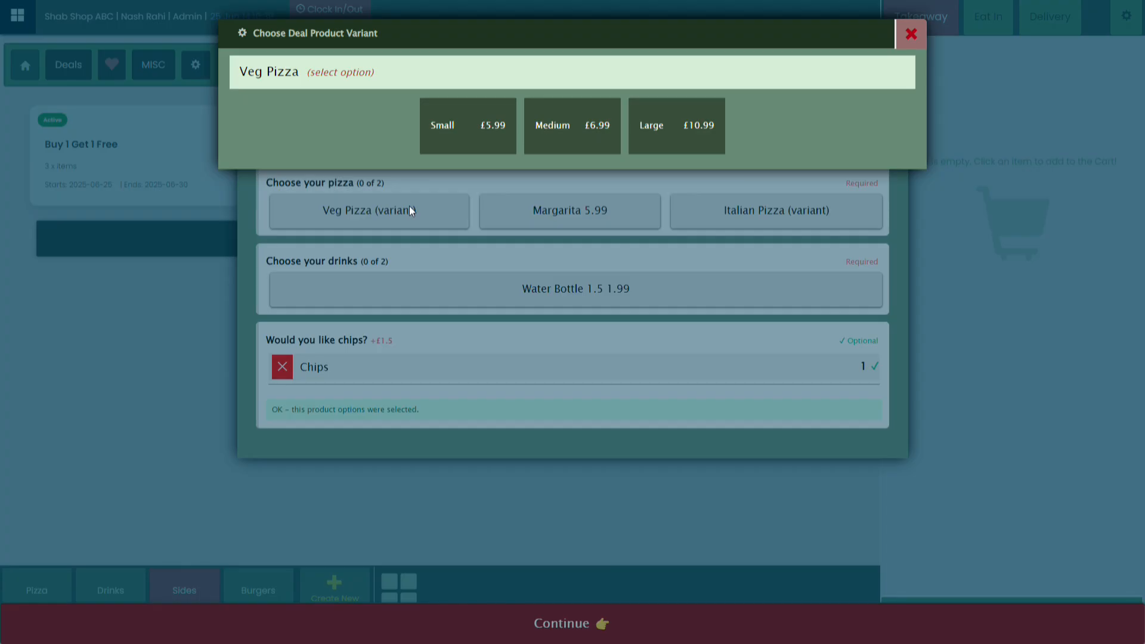
pyautogui.click(468, 125)
pyautogui.click(570, 256)
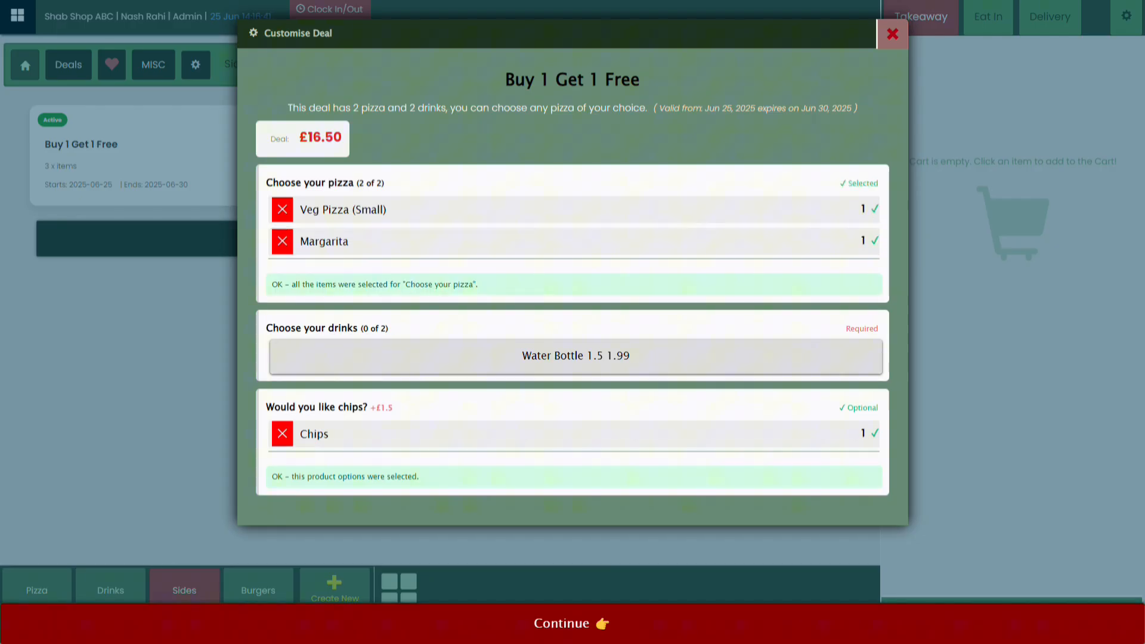
# Step: Replace the Margarita in the deal with a large Italian Pizza, swapping its Onions topping for Chilli
pyautogui.click(282, 240)
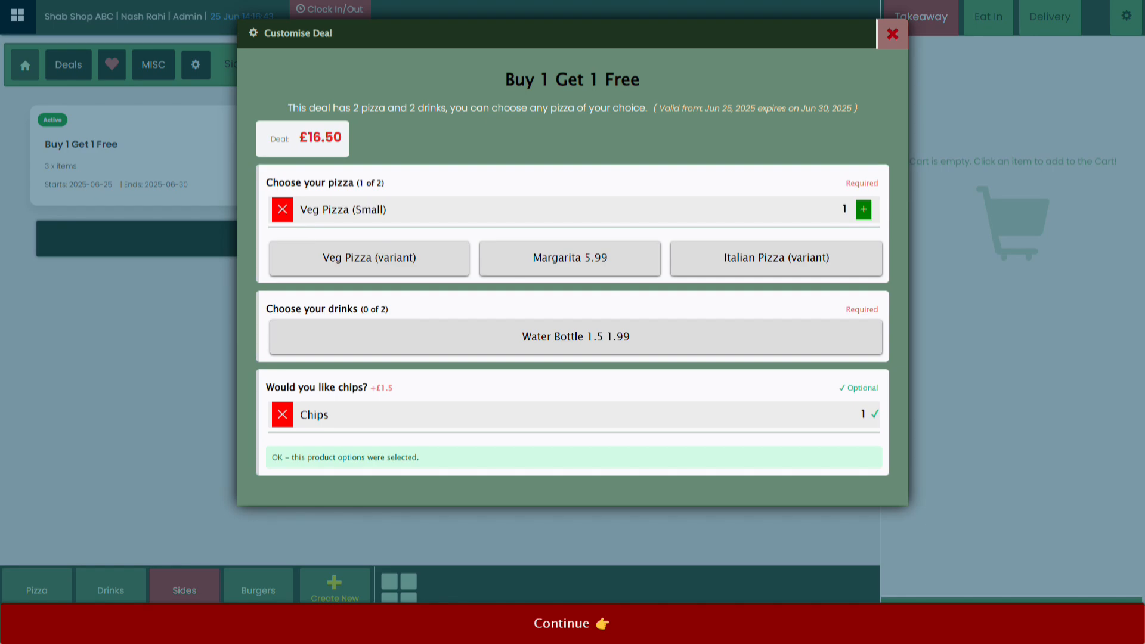
pyautogui.click(776, 257)
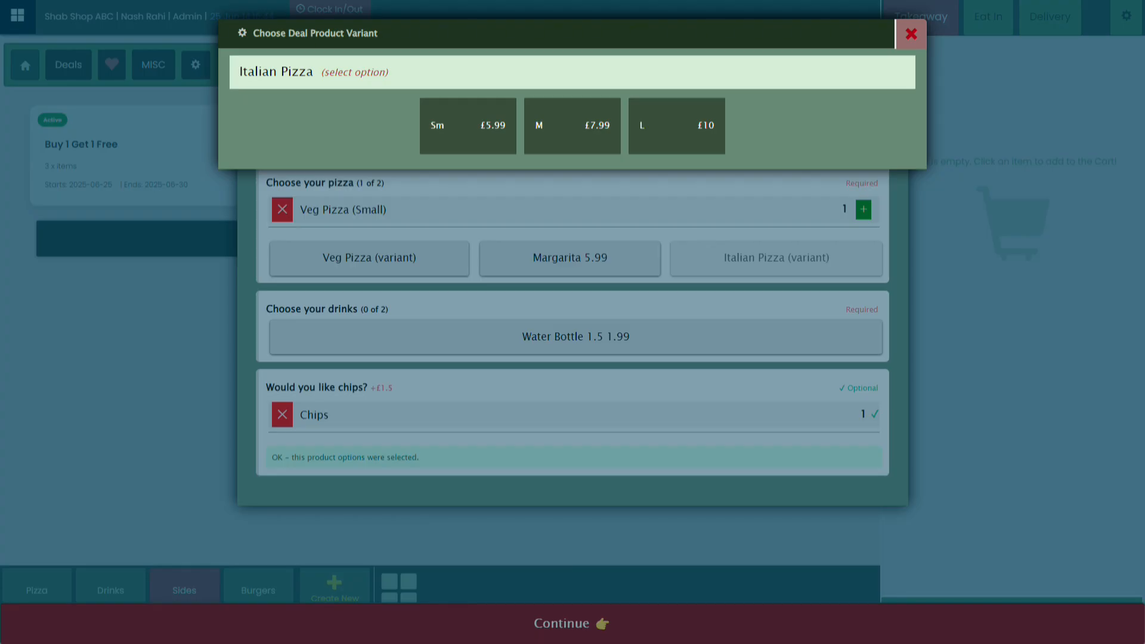
pyautogui.click(468, 125)
pyautogui.click(251, 144)
pyautogui.click(269, 211)
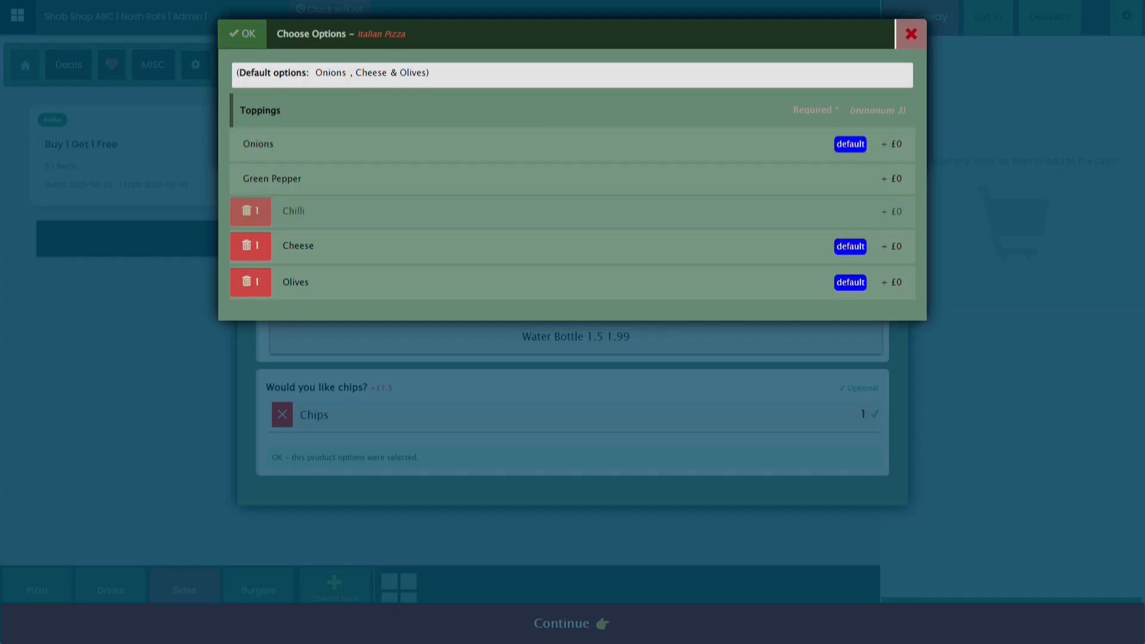
pyautogui.click(242, 34)
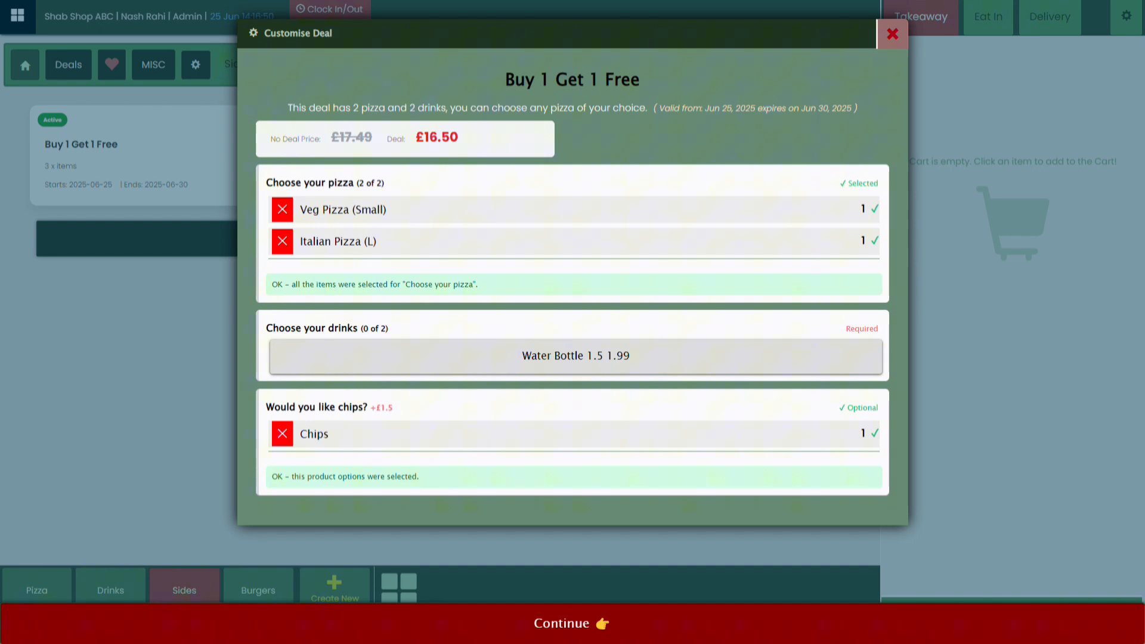
# Step: Choose two Water Bottle 1.5 drinks for the deal
pyautogui.click(575, 355)
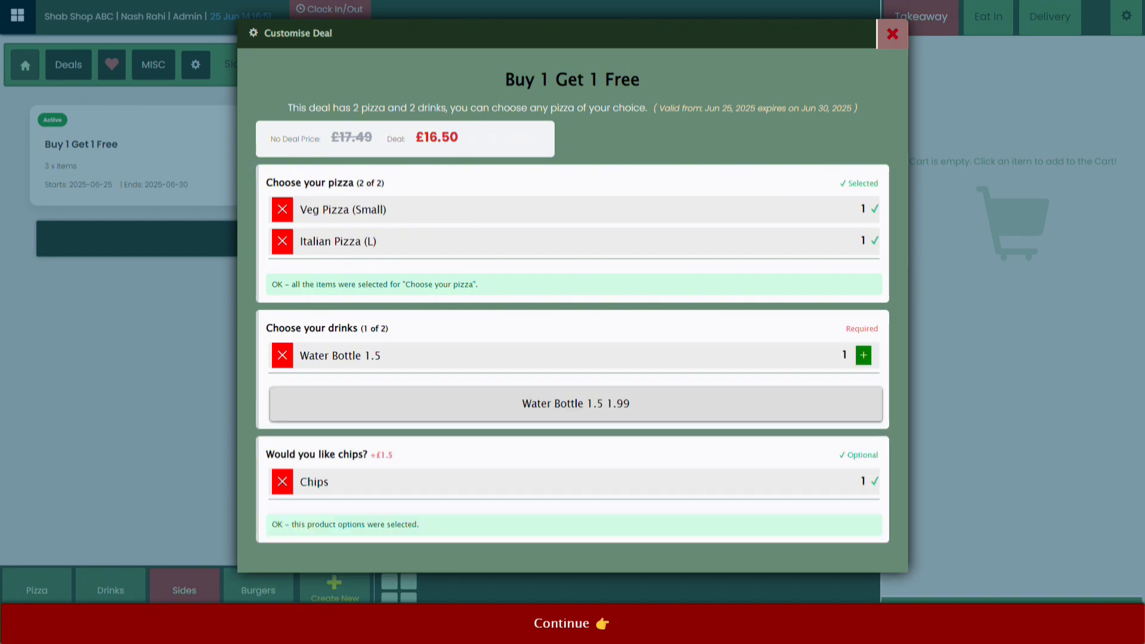
pyautogui.click(575, 403)
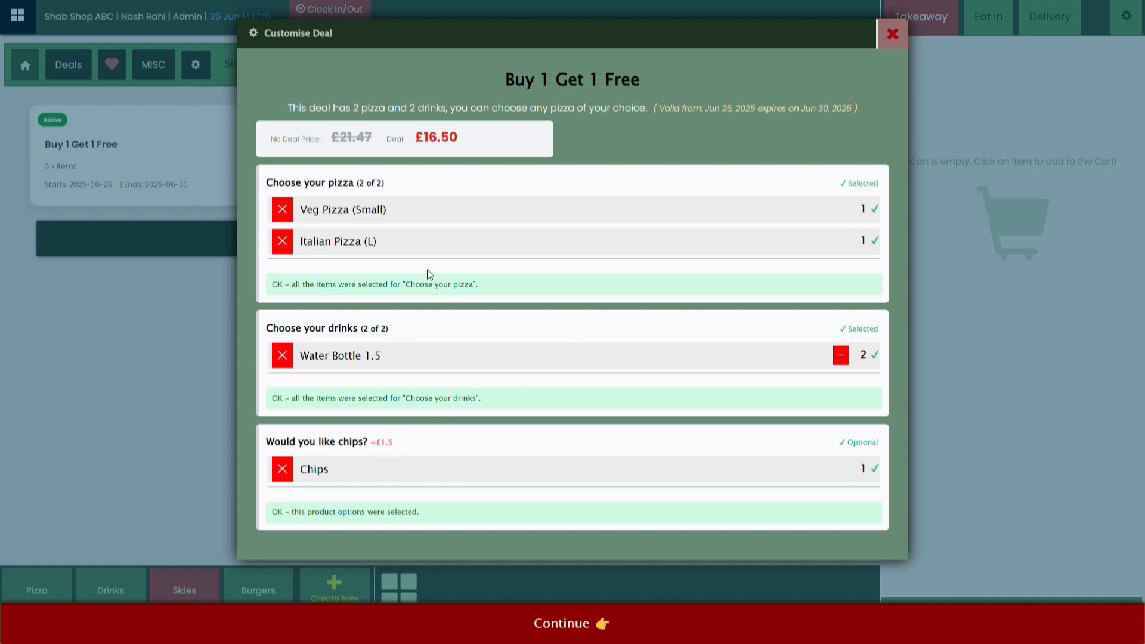
# Step: Remove and re-add the optional Chips, and add the customised deal to the cart
pyautogui.click(282, 471)
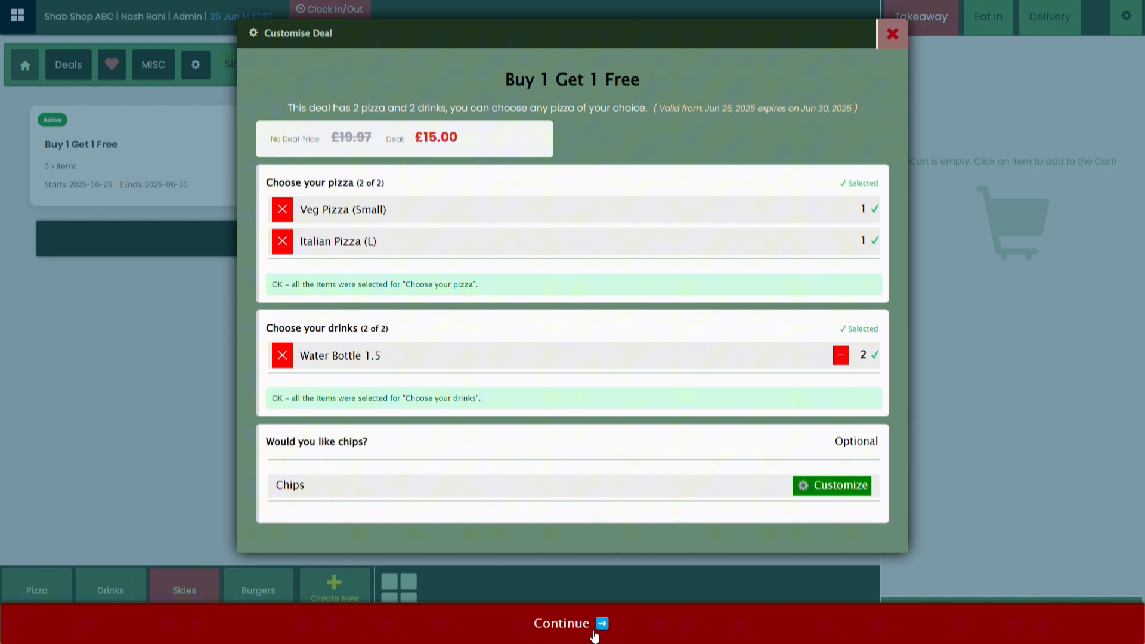
pyautogui.click(809, 486)
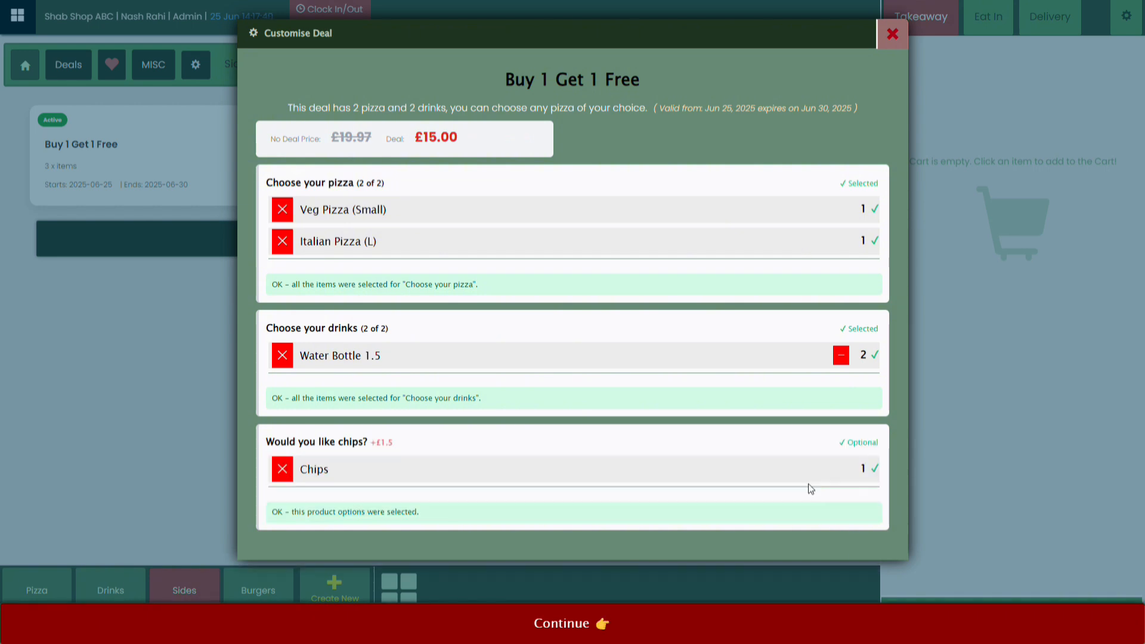
pyautogui.click(587, 626)
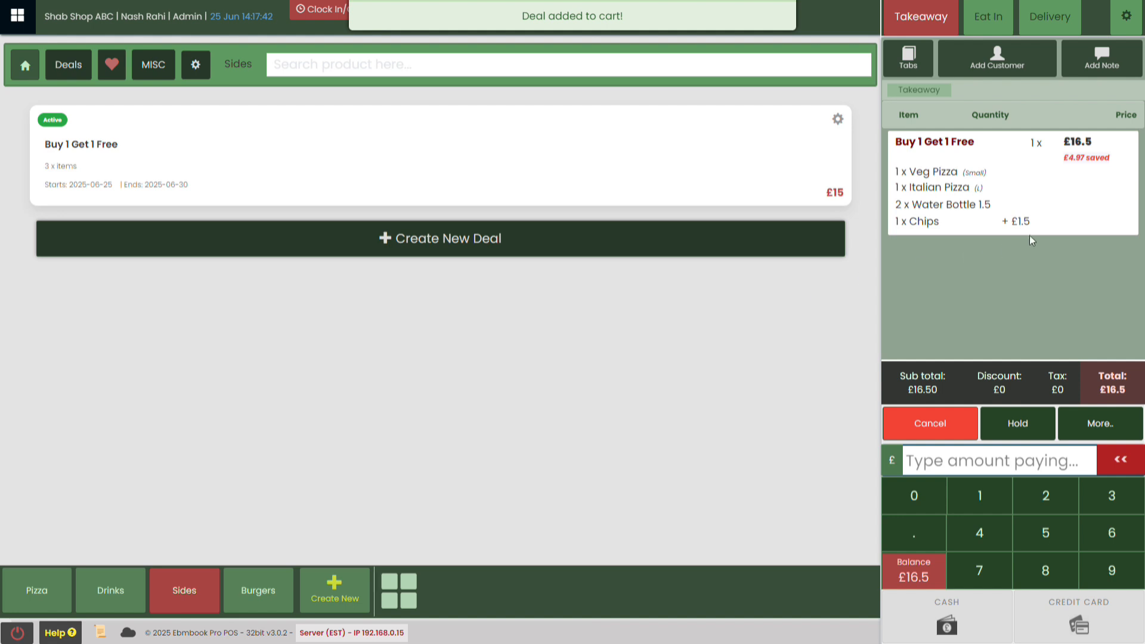
# Step: Review the selected items and pricing of the Buy 1 Get 1 Free deal in the cart
pyautogui.click(1072, 173)
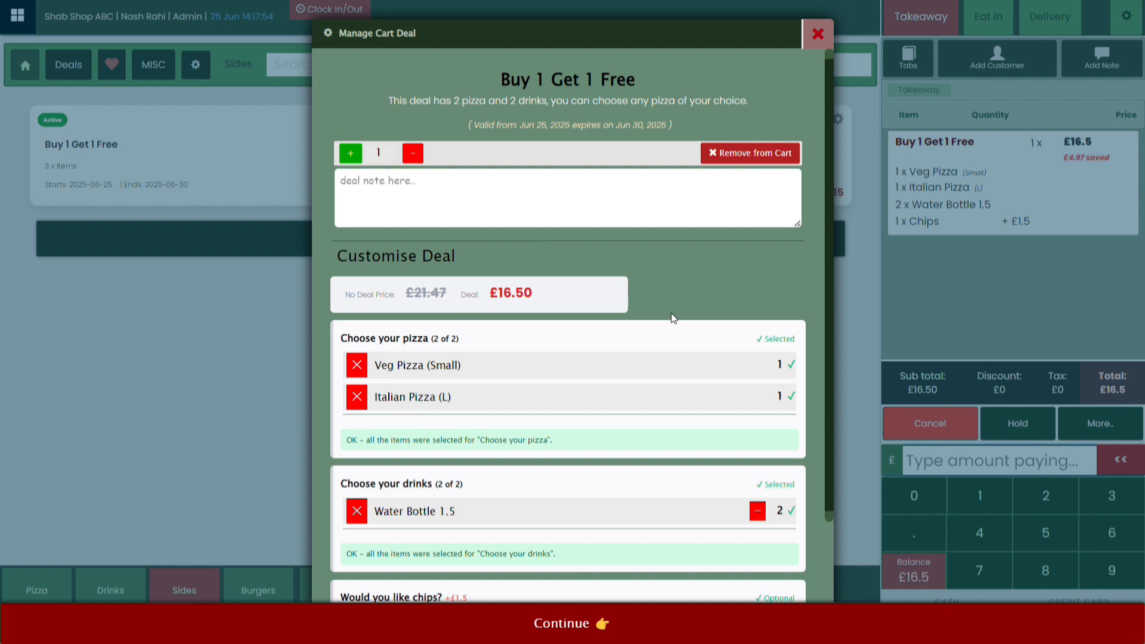
pyautogui.scroll(-2, 670, 314)
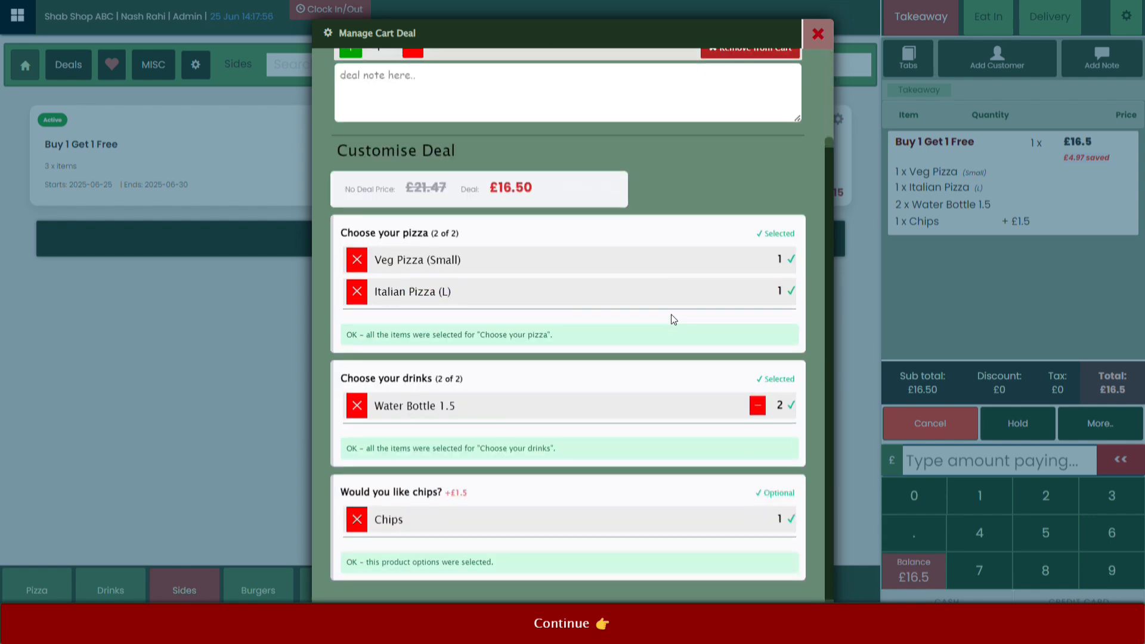
pyautogui.click(815, 36)
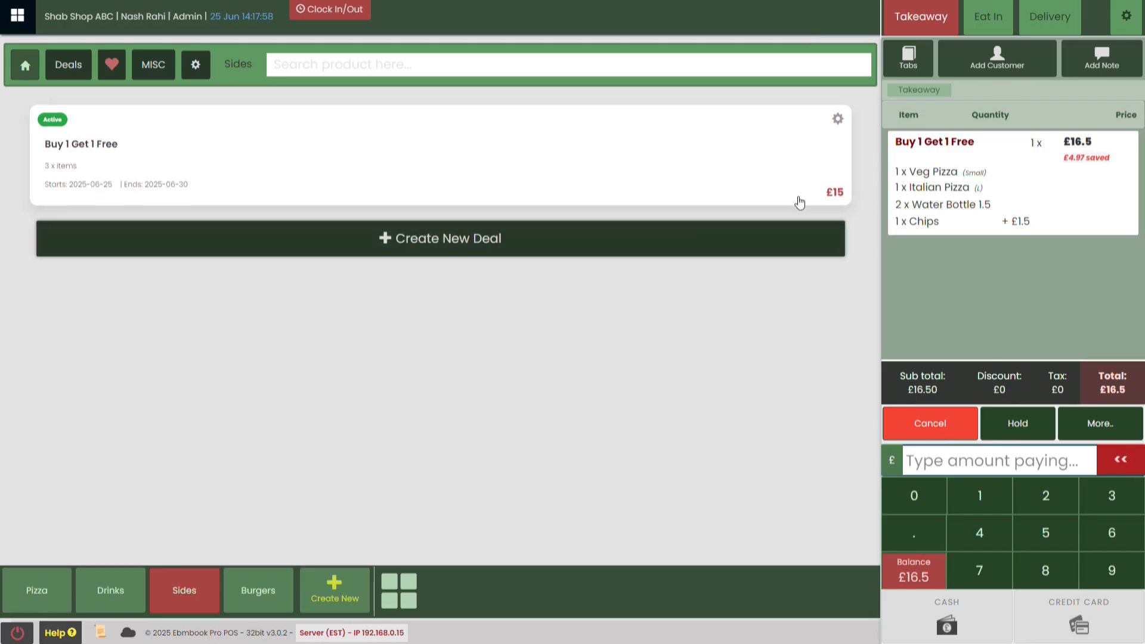
# Step: Check the covered prices in the Buy 1 Get 1 Free deal's setup and close it without changes
pyautogui.click(836, 119)
pyautogui.scroll(-3, 693, 430)
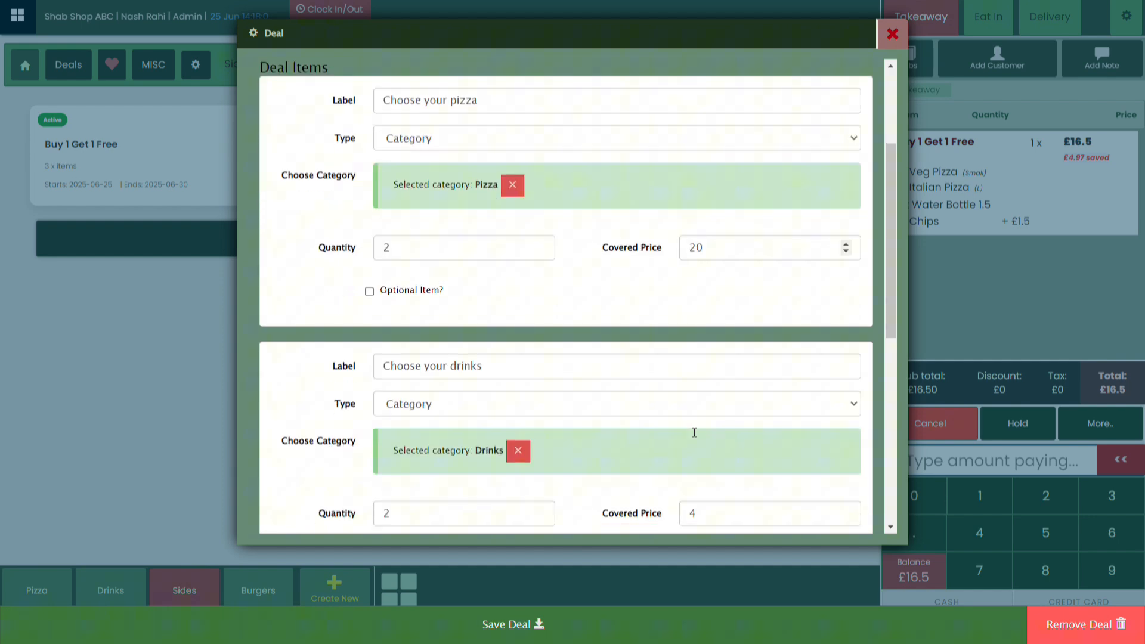
pyautogui.scroll(-4, 692, 263)
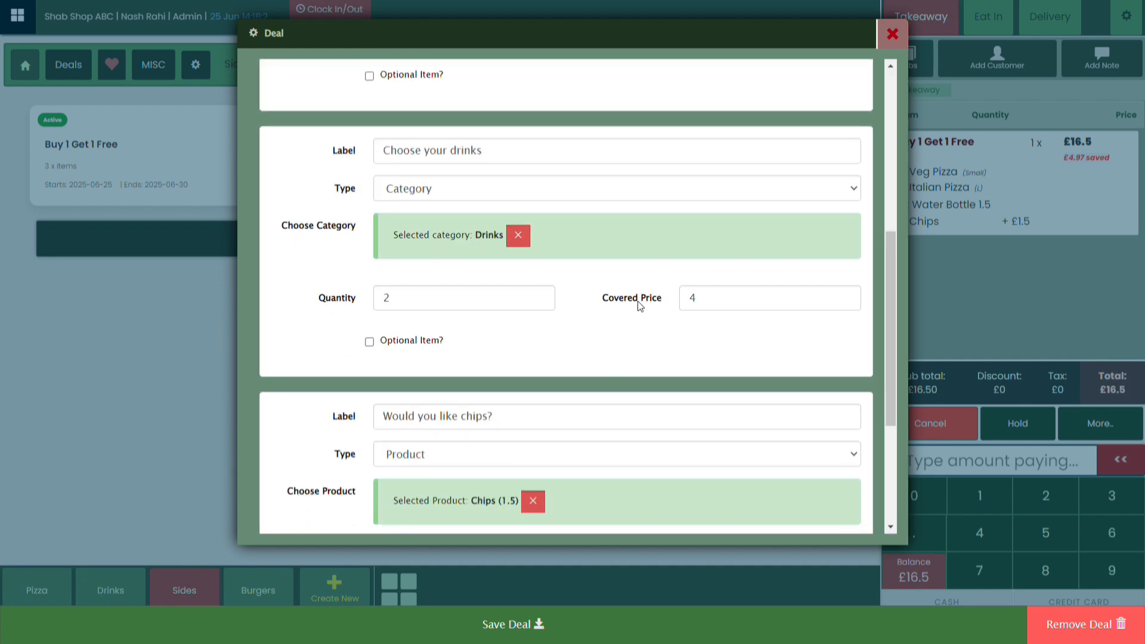
pyautogui.scroll(7, 710, 299)
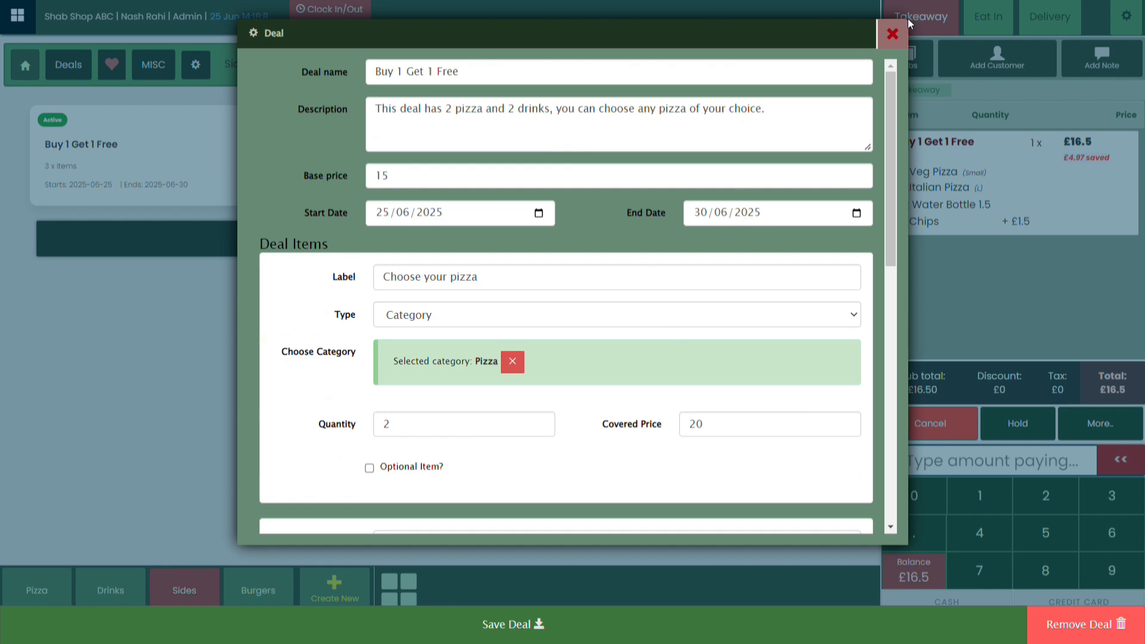
pyautogui.click(897, 29)
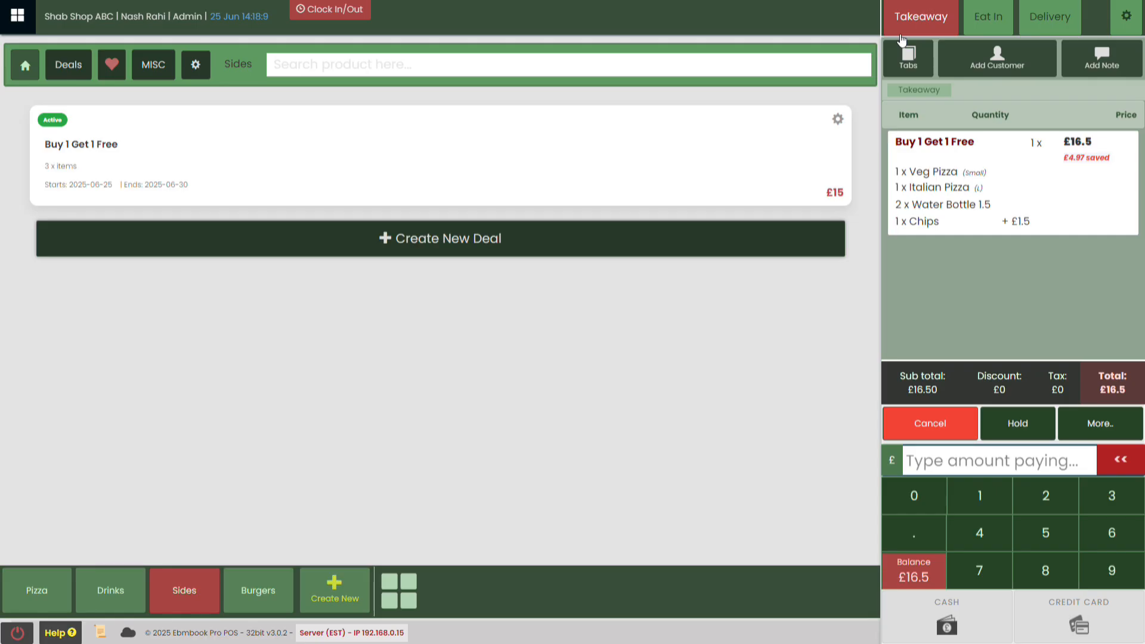
# Step: Add the note "This is my note etc." to the Buy 1 Get 1 Free deal in the cart
pyautogui.click(1008, 182)
pyautogui.click(449, 218)
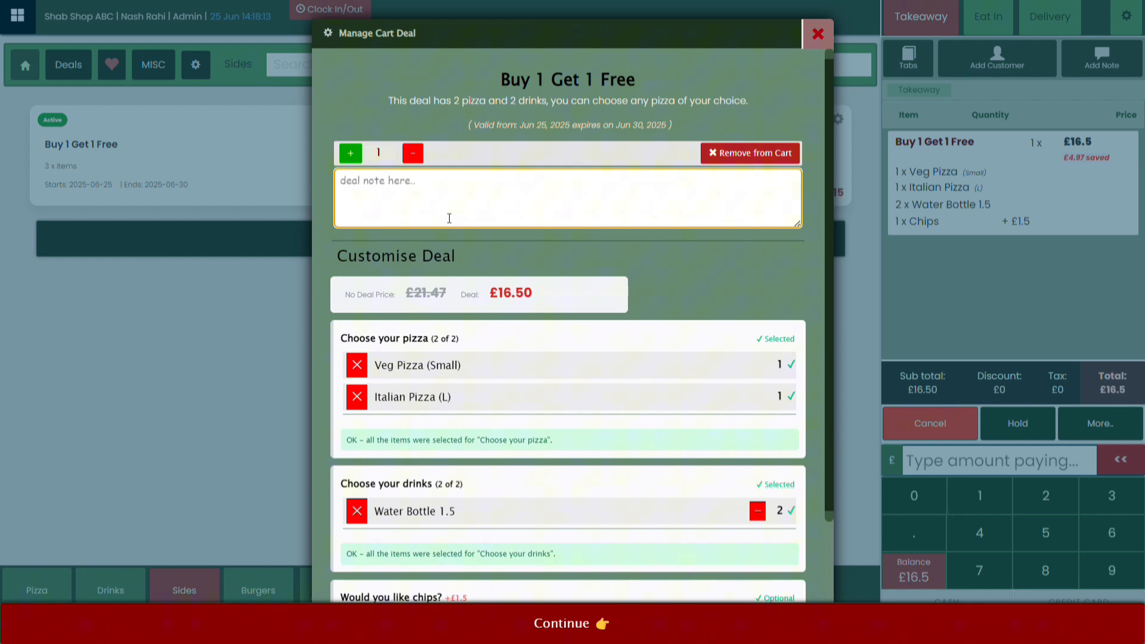
pyautogui.write('This is my note etc.')
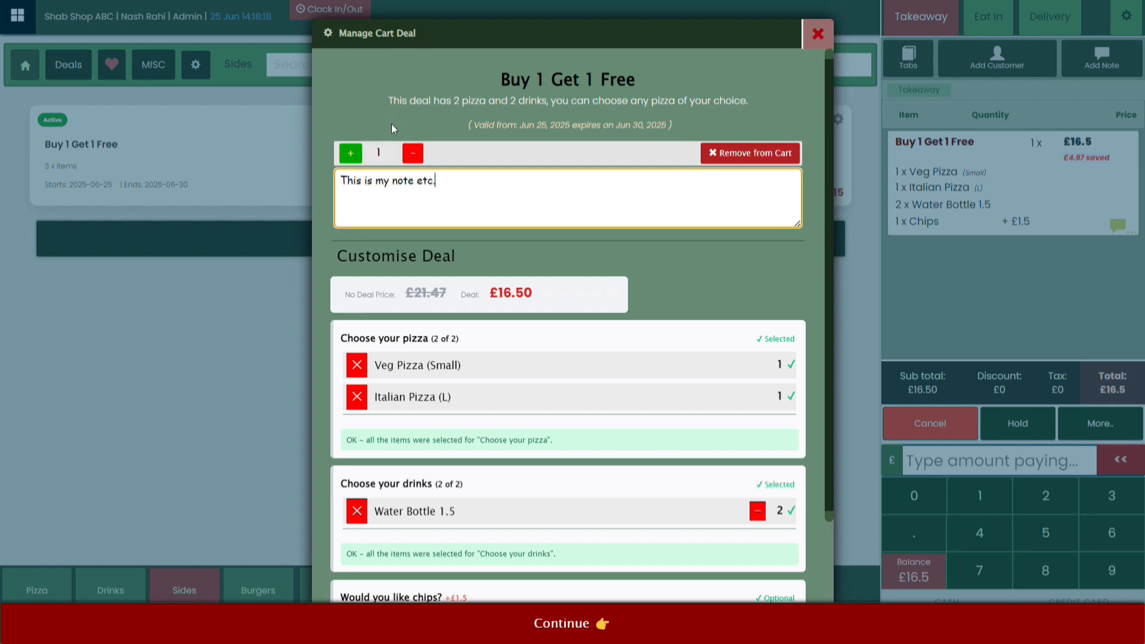
# Step: Try a quantity of 2 for the cart deal, return it to 1 and confirm the deal
pyautogui.click(350, 154)
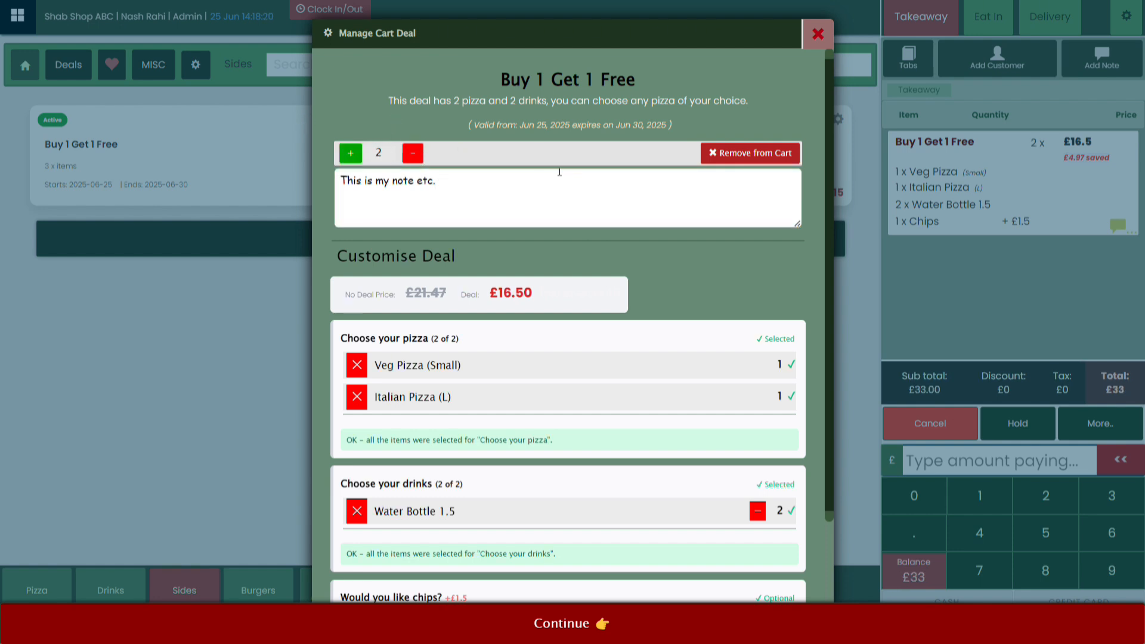
pyautogui.click(411, 156)
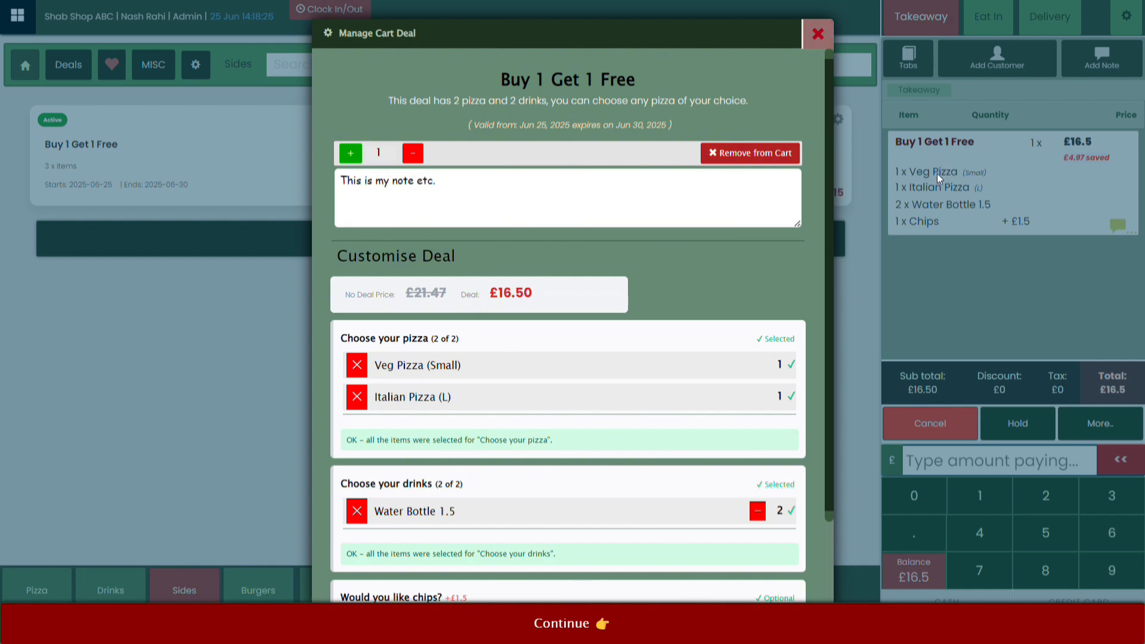
pyautogui.click(596, 623)
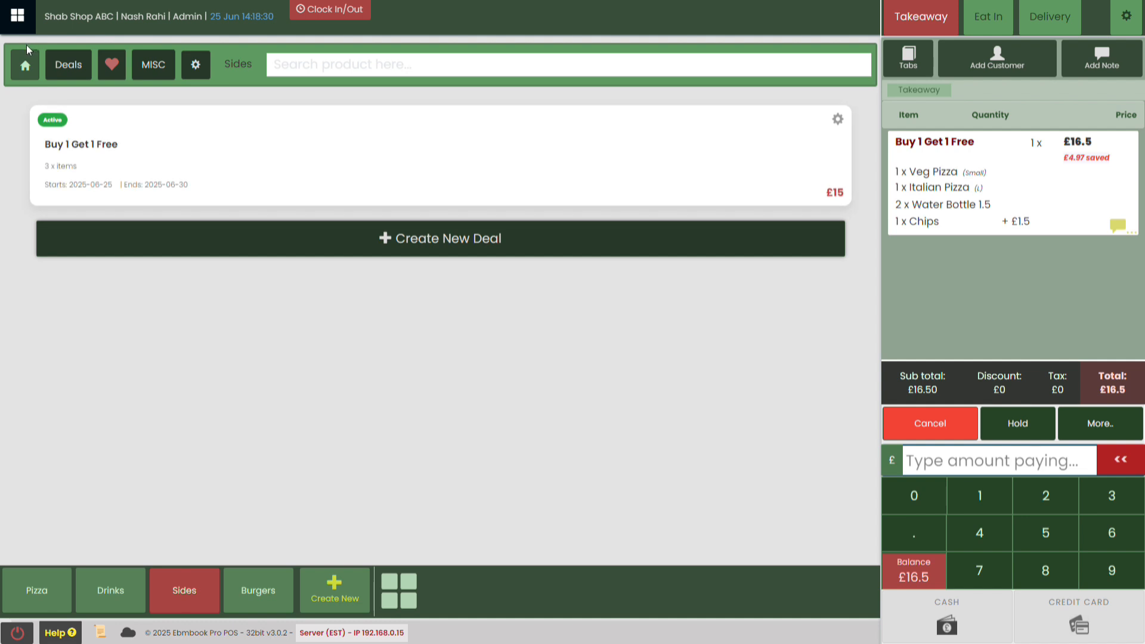
# Step: Return to the home product list and add one Water Bottle 1.5 to the order
pyautogui.click(25, 63)
pyautogui.click(259, 129)
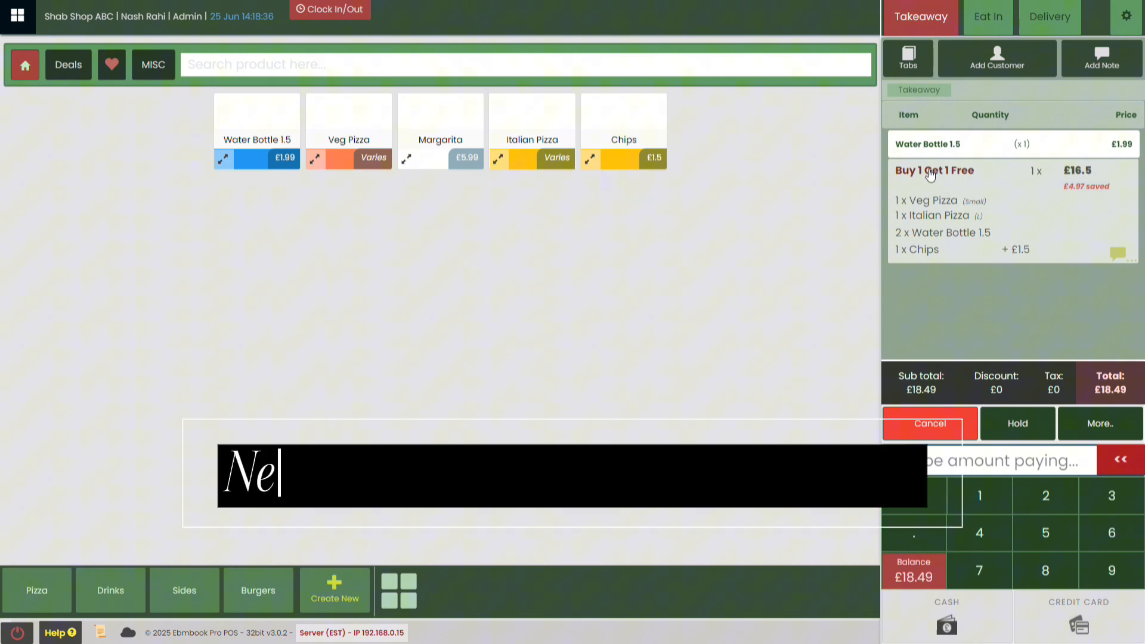
# Step: View the discount options for the separate Water Bottle 1.5 item in the cart and close them
pyautogui.click(954, 144)
pyautogui.click(442, 113)
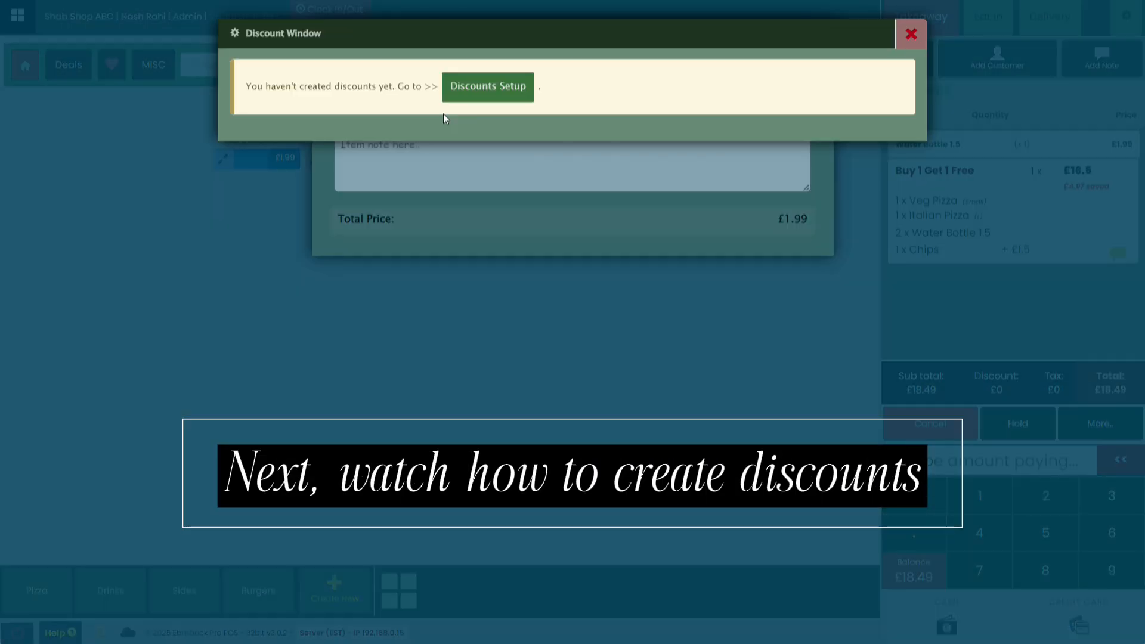
pyautogui.click(911, 34)
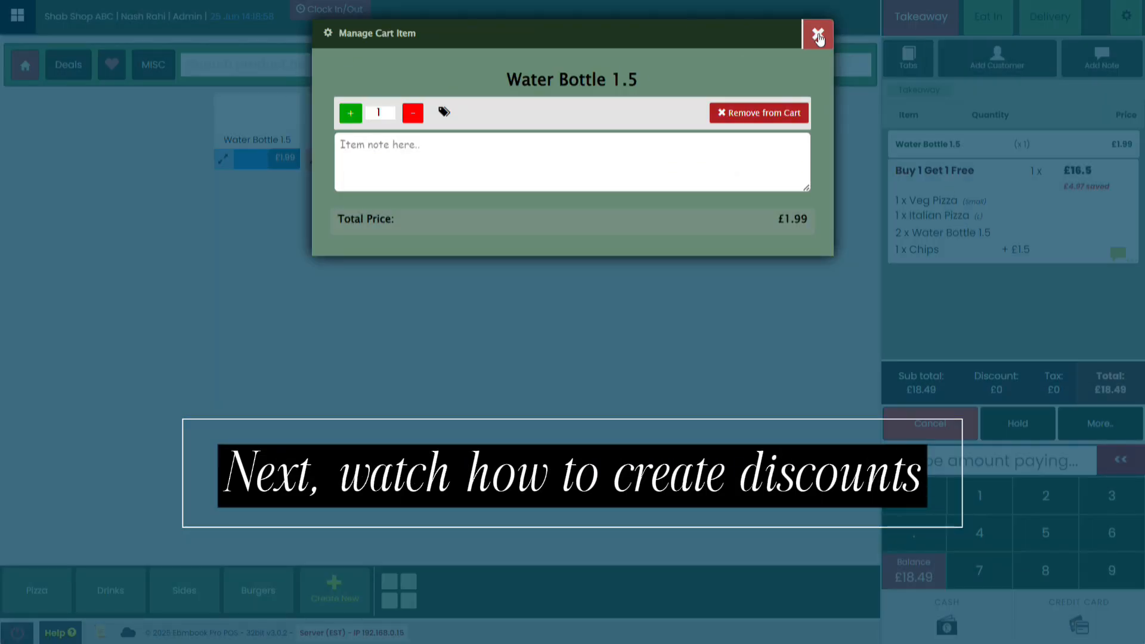